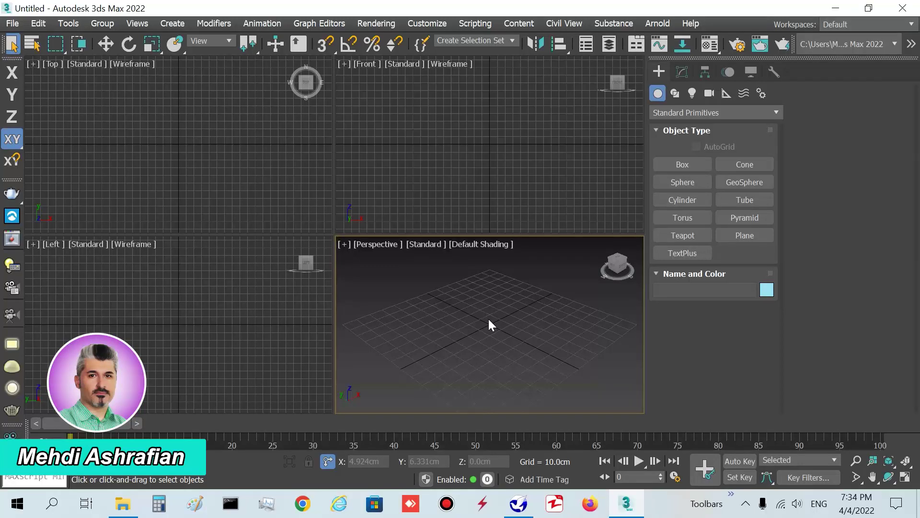
Step: Maximize the Perspective view and draw a six-point star spline from the grid centre, with radii of about 66 cm and 37 cm
key(alt+w)
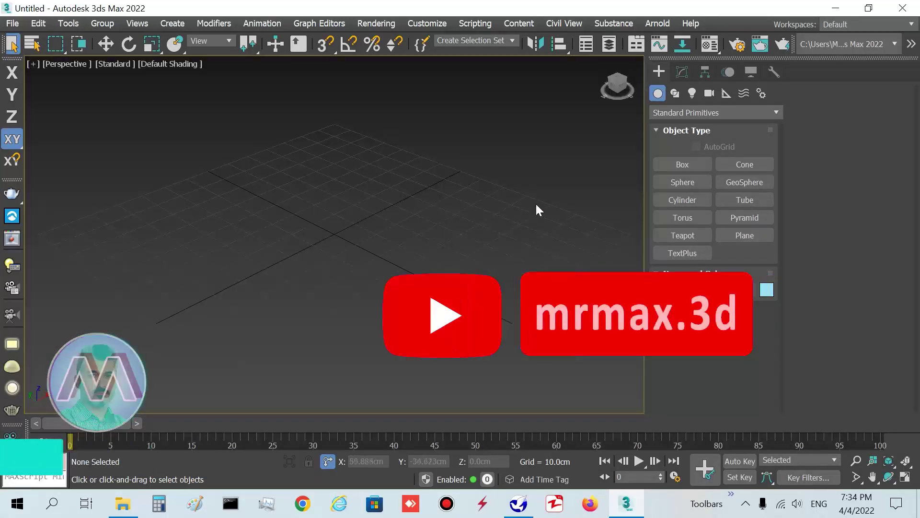
click(675, 93)
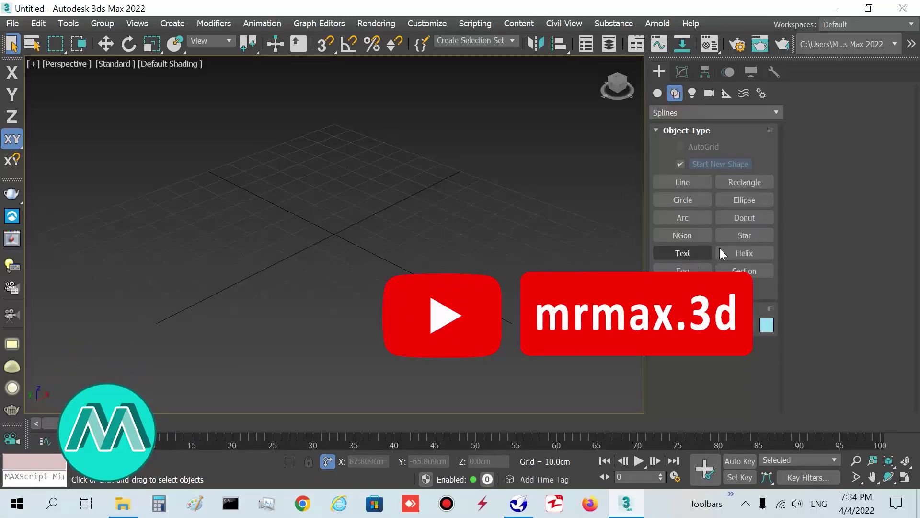
click(744, 235)
drag(339, 233, 451, 183)
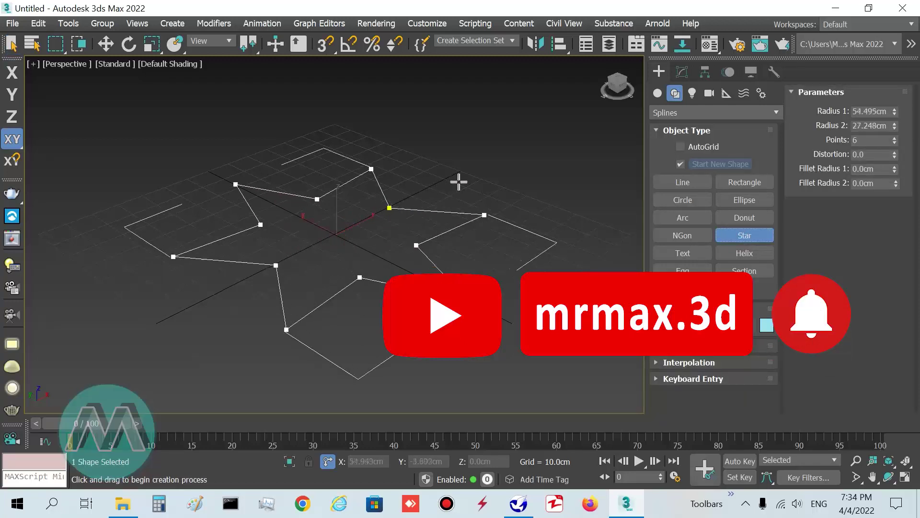
click(431, 210)
right_click(372, 238)
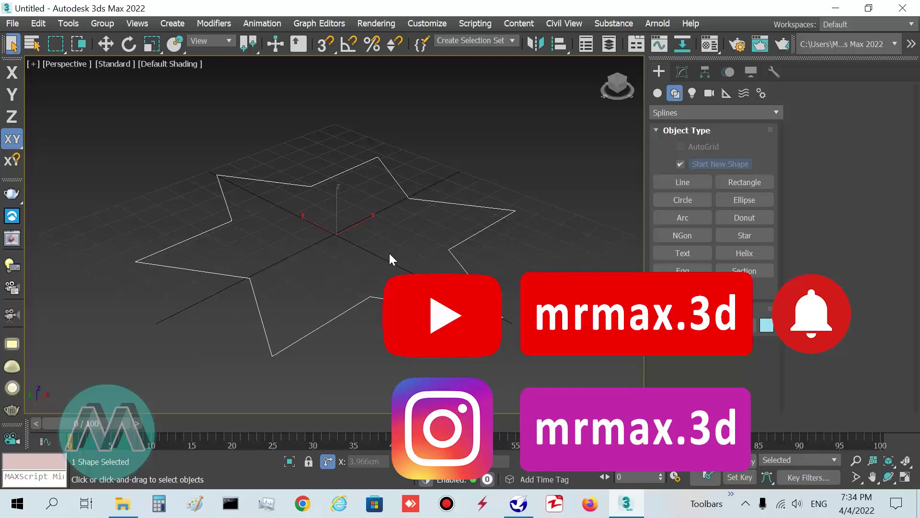
Step: Set the star's Radius 1 to 150 cm and Radius 2 to 120 cm
scroll(378, 268, down, 5)
scroll(360, 272, up, 3)
click(682, 73)
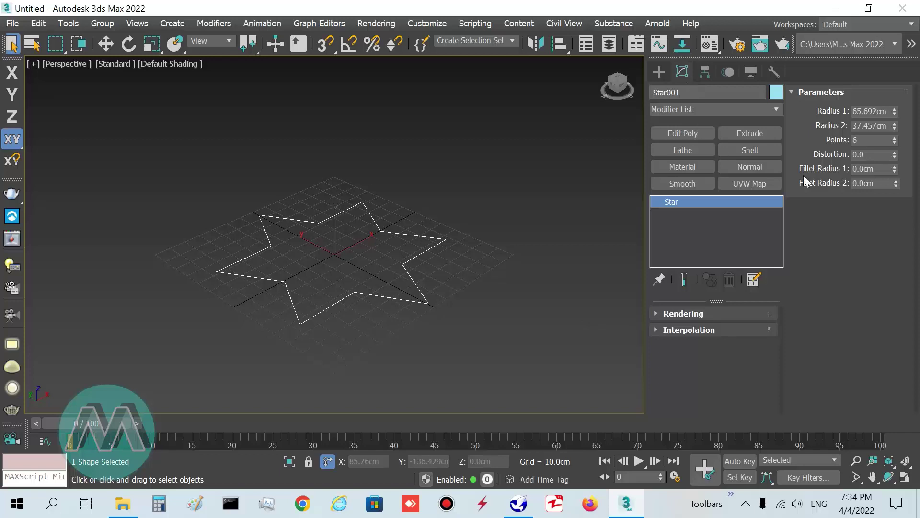
click(867, 111)
text(150)
key(Return)
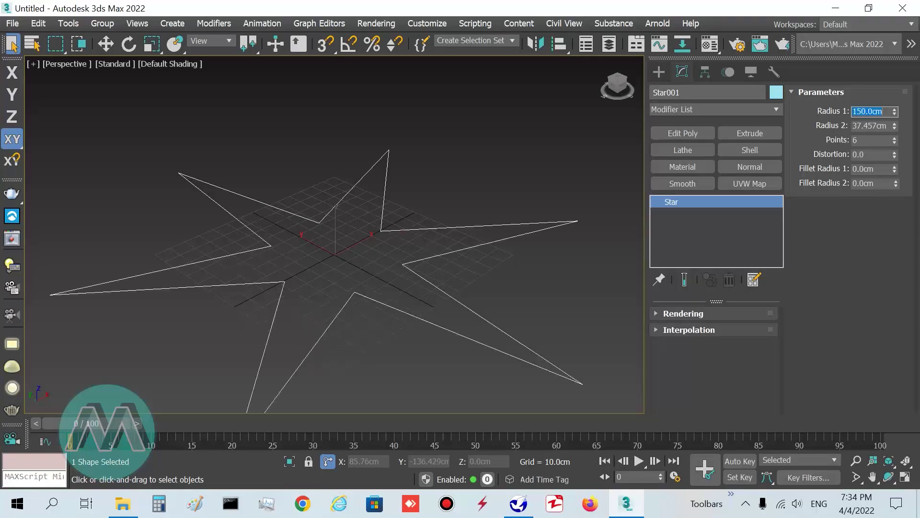
click(870, 126)
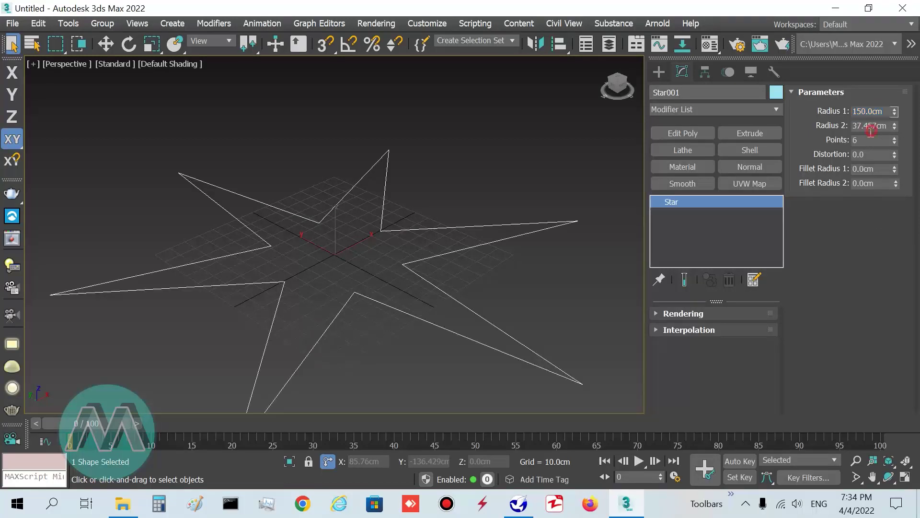
text(120)
key(Return)
scroll(504, 174, down, 4)
Step: Round the star's corners by setting both Fillet Radius 1 and Fillet Radius 2 to 20 cm
click(869, 169)
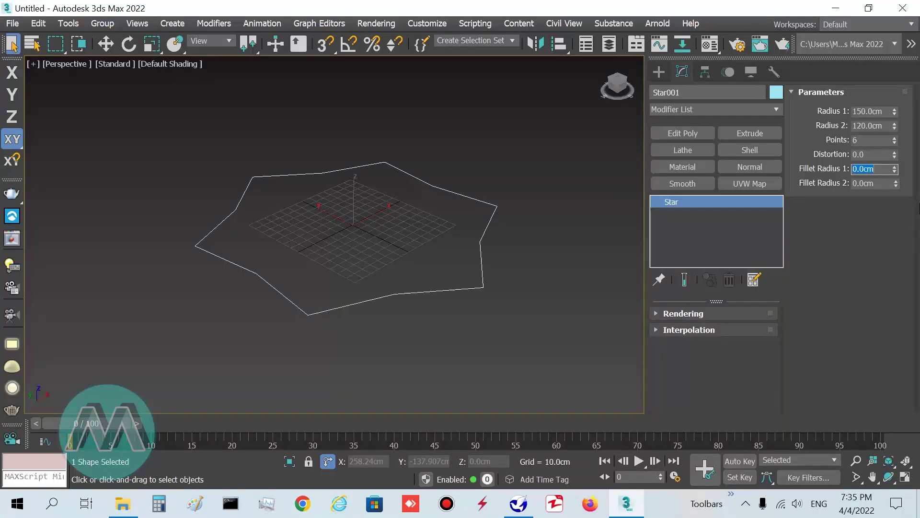
text(20)
key(Tab)
text(20)
key(Return)
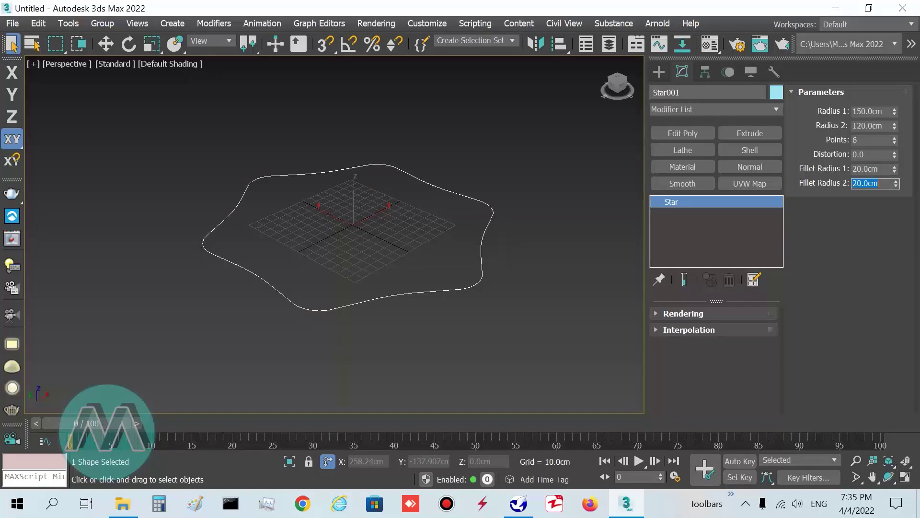
Step: Convert the rounded star to an editable spline
scroll(358, 243, up, 3)
mouse_move(358, 237)
middle_down()
mouse_move(335, 241)
mouse_move(353, 248)
middle_up()
scroll(339, 242, down, 3)
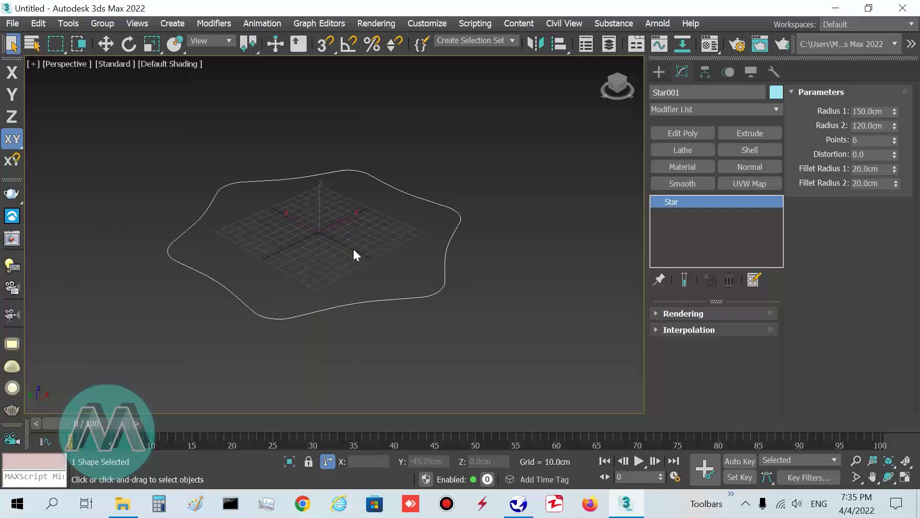
right_click(344, 221)
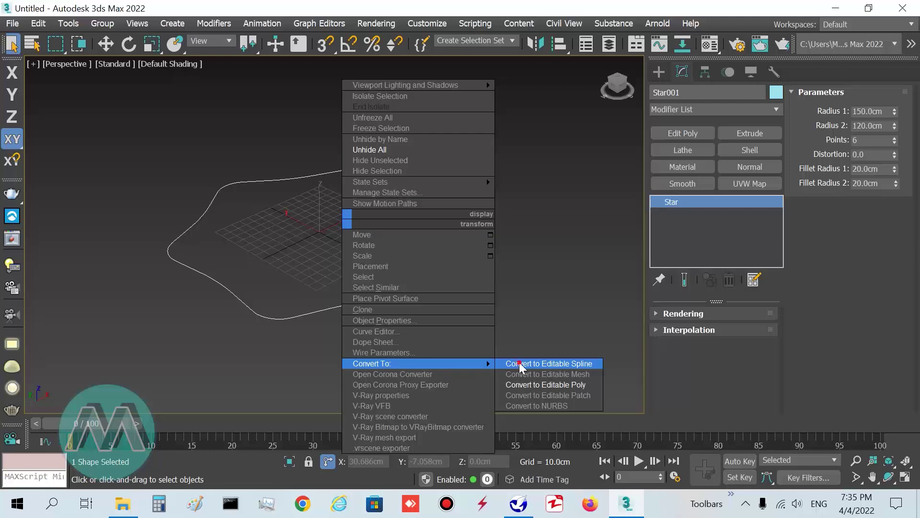
click(520, 363)
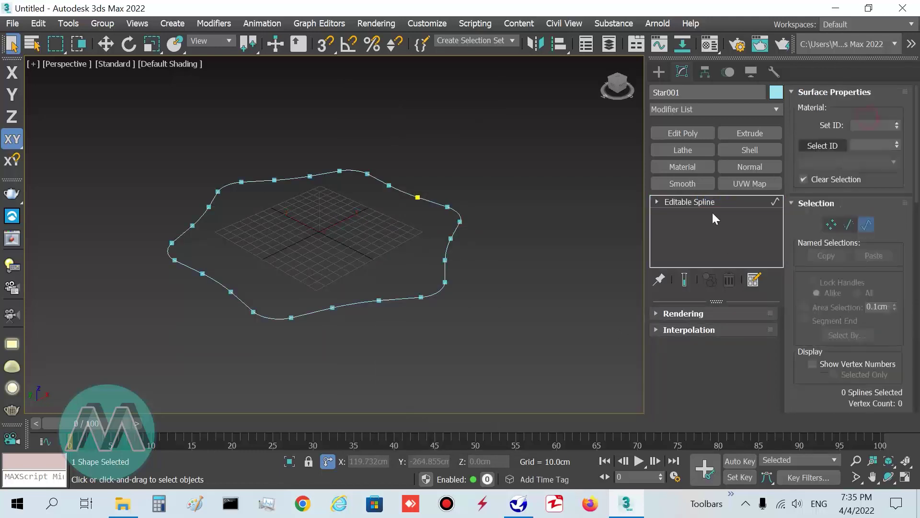
Step: At spline level, copy the star outline straight up by about 30 cm in the Front view
click(446, 274)
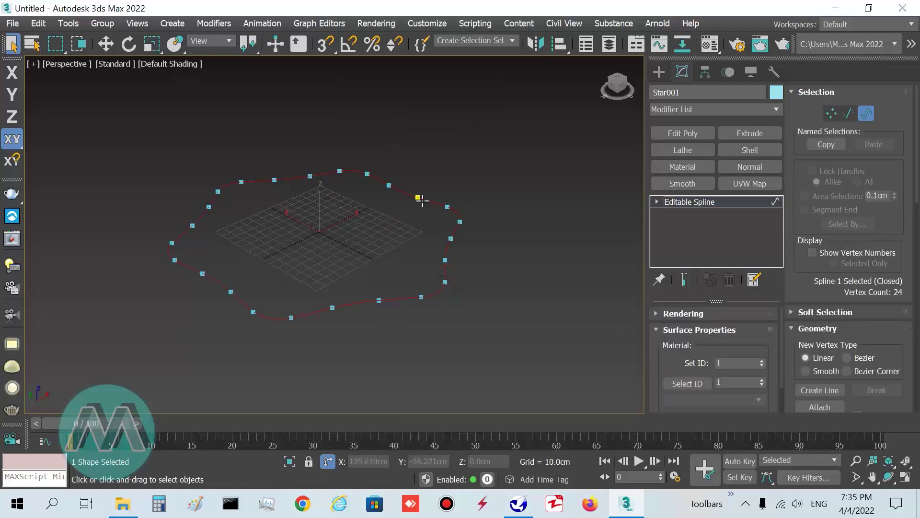
key(f)
key(z)
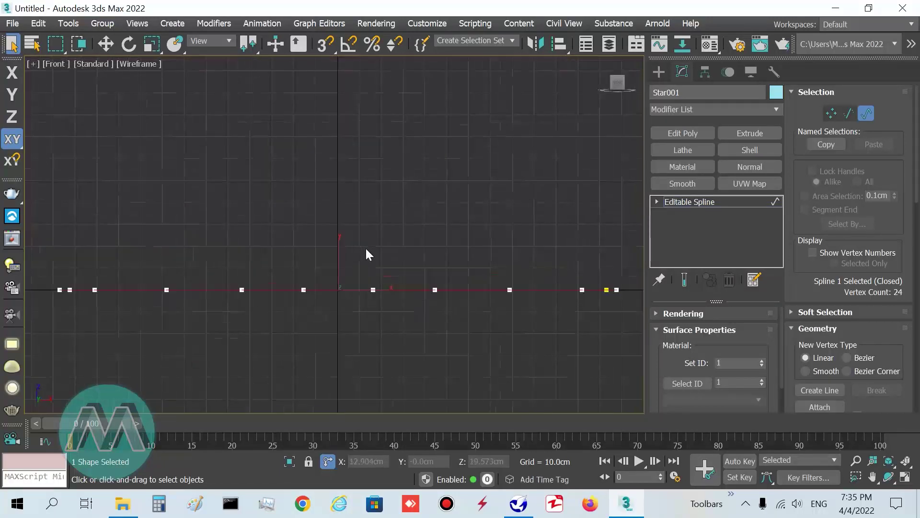
key(w)
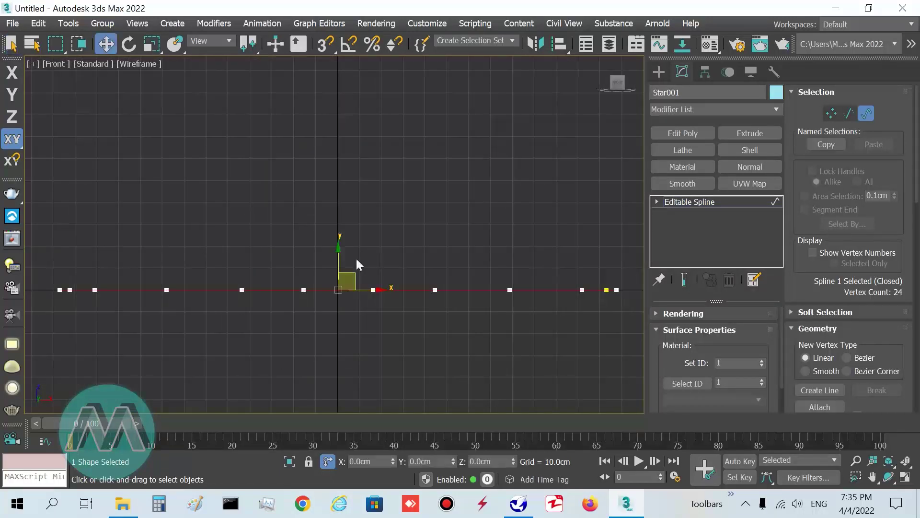
shift+drag(339, 258, 340, 191)
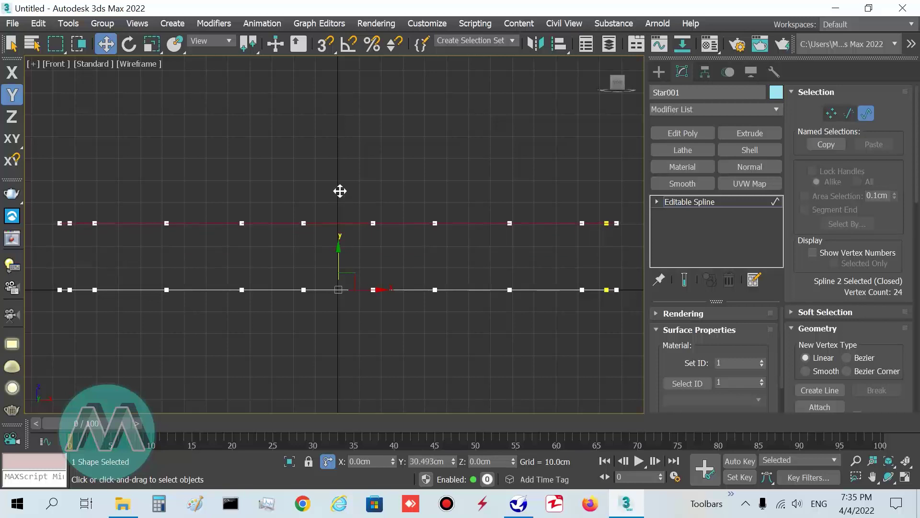
Step: In the Top view, make a smaller concentric copy of the raised outline by scaling it uniformly inward
key(alt+w)
right_click(303, 214)
key(alt+w)
scroll(306, 271, down, 3)
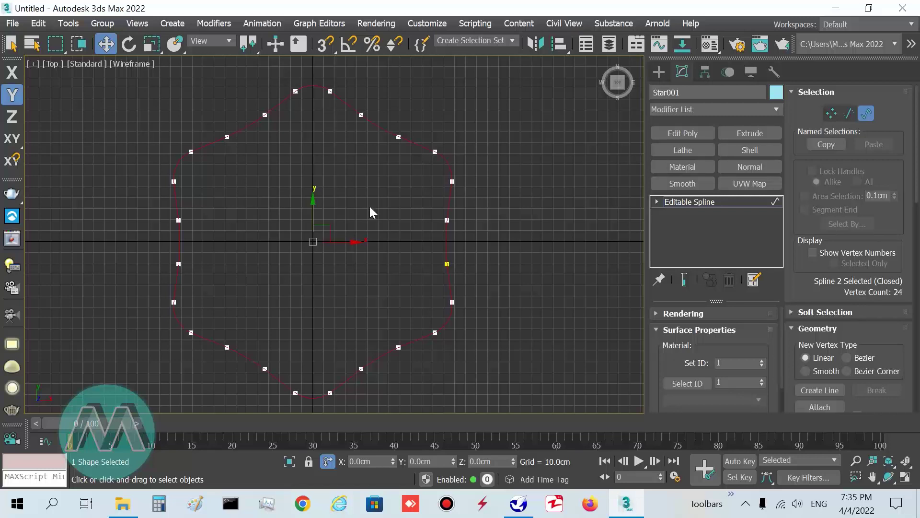
key(r)
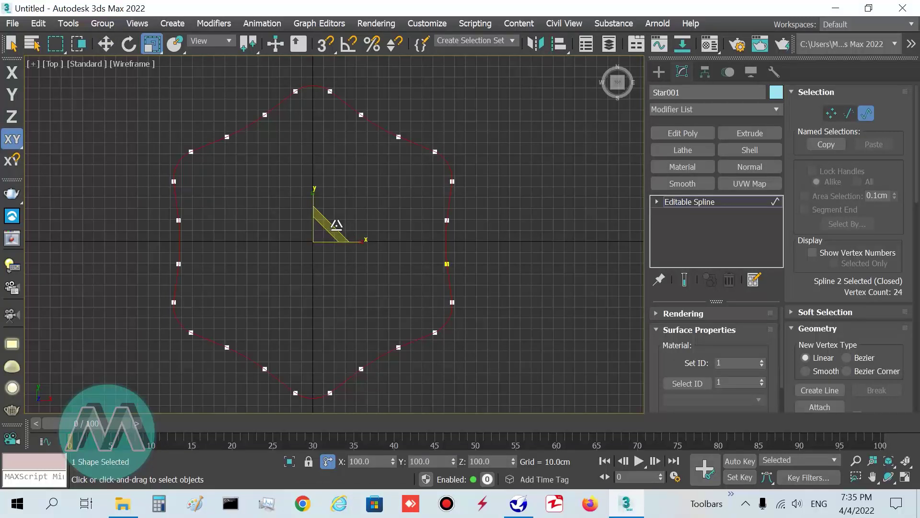
shift+drag(334, 225, 328, 246)
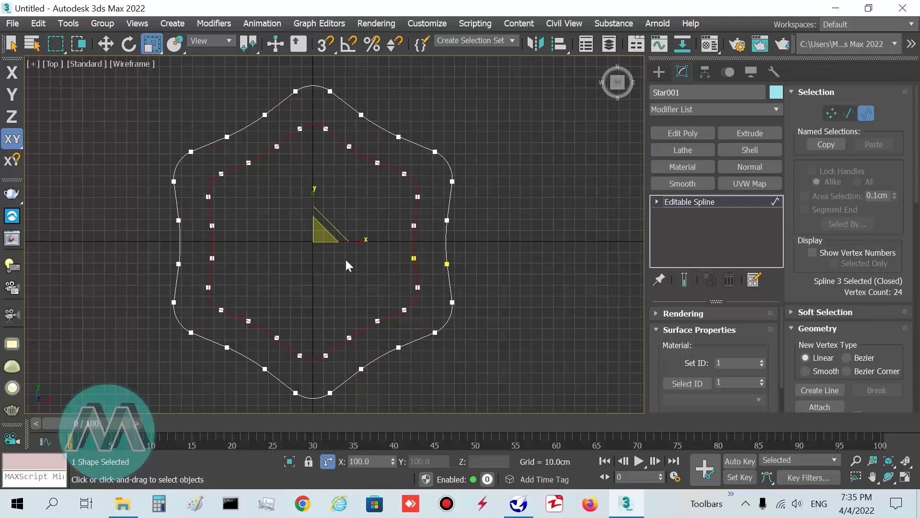
Step: In the Front view, copy the smaller raised outline straight down to just above the base outline
key(f)
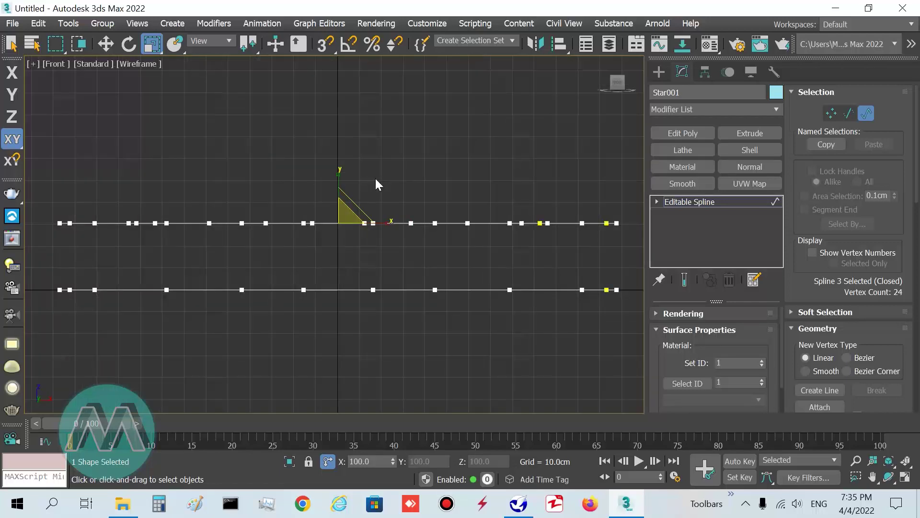
key(w)
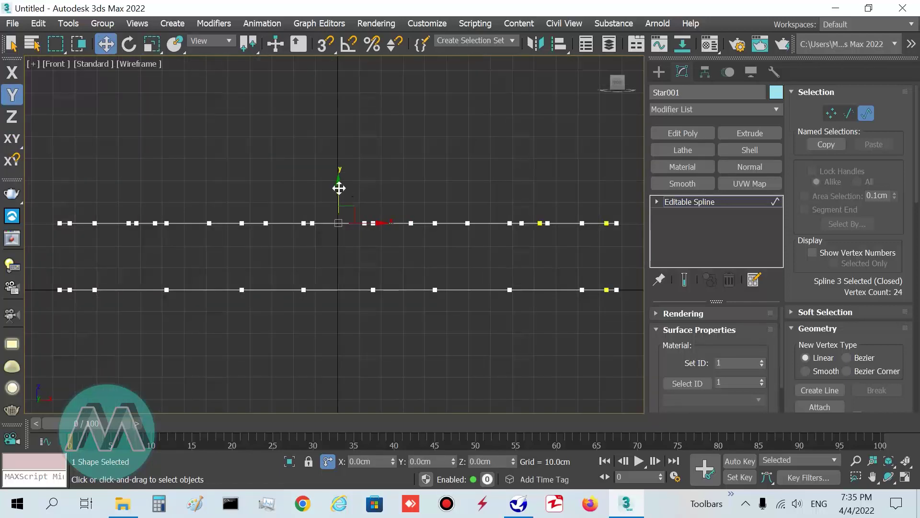
shift+drag(338, 187, 339, 238)
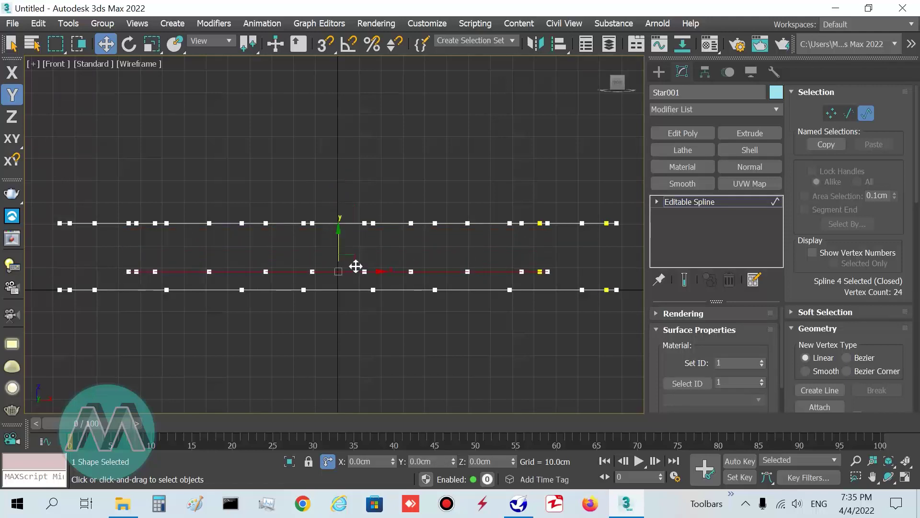
Step: In the Top view, make a small central copy of the lowered inner outline by scaling it uniformly to about 32 percent
key(alt+w)
key(alt+w)
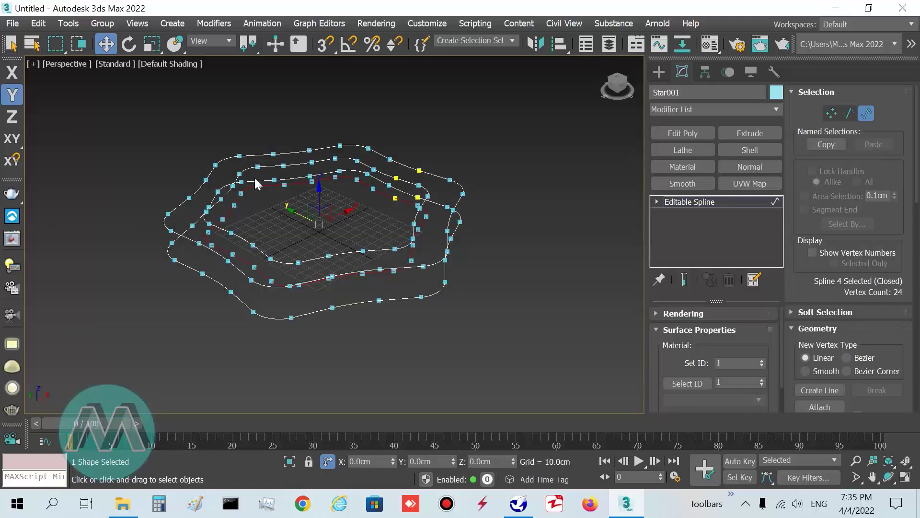
alt+middle_drag(349, 230, 261, 197)
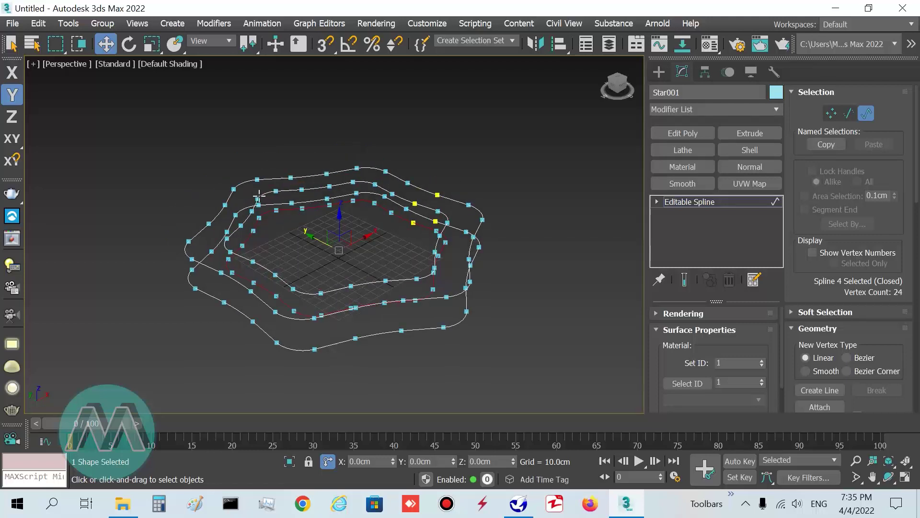
key(alt+w)
key(alt+w)
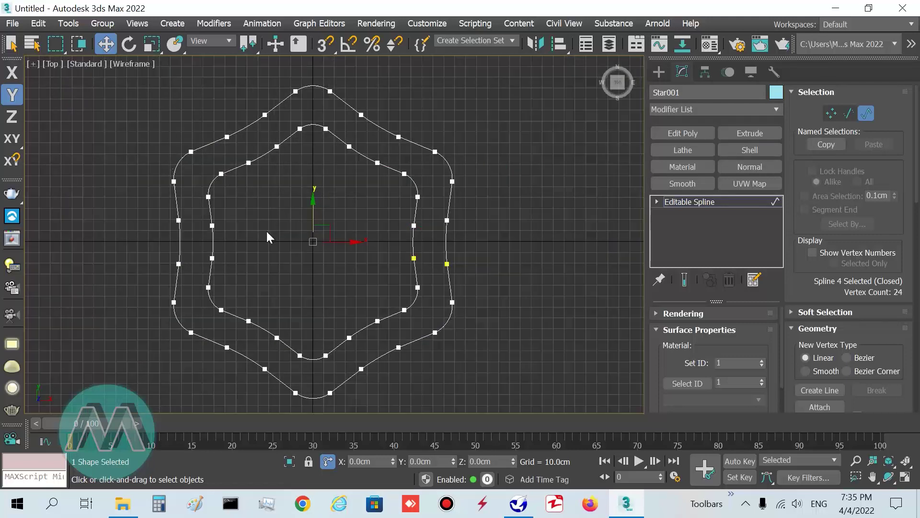
key(r)
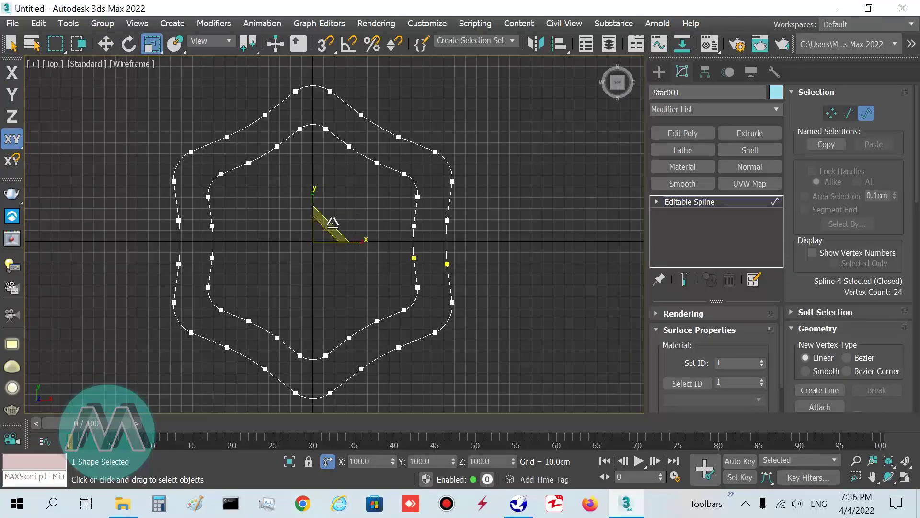
mouse_move(332, 222)
shift+mouse_down()
mouse_move(252, 305)
mouse_move(261, 303)
shift+mouse_up()
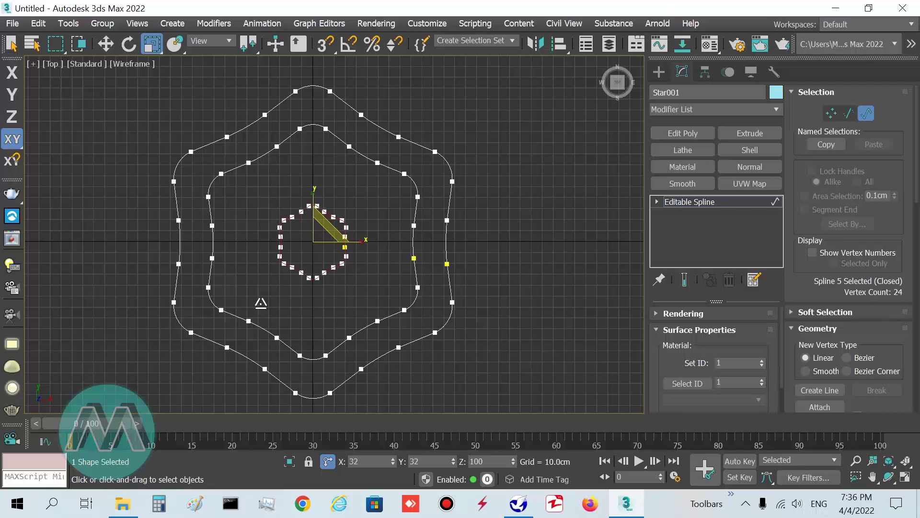
Step: In the Front view, copy the small central outline upward to make three stacked outlines above the large raised one
key(alt+w)
middle_click(479, 212)
key(alt+w)
middle_drag(458, 208, 451, 252)
key(w)
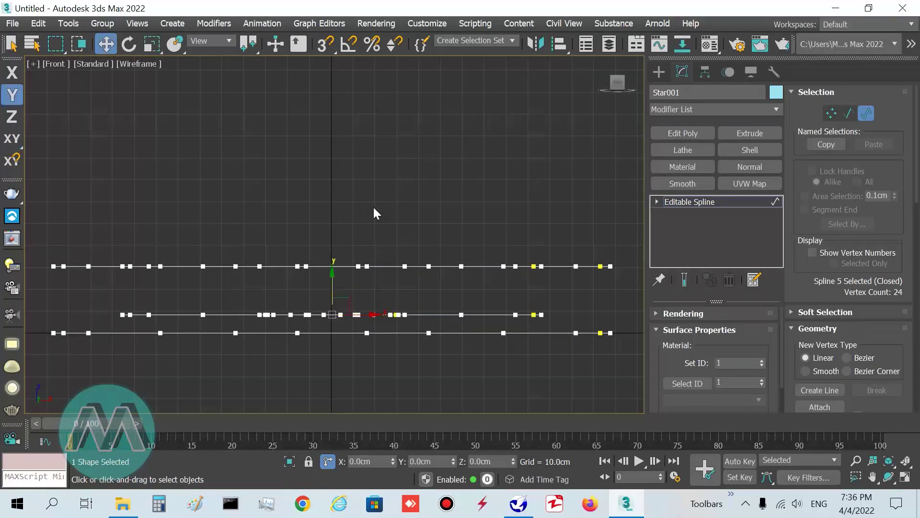
mouse_move(335, 278)
shift+mouse_down()
mouse_move(351, 179)
mouse_move(336, 148)
mouse_move(342, 128)
shift+mouse_up()
click(414, 225)
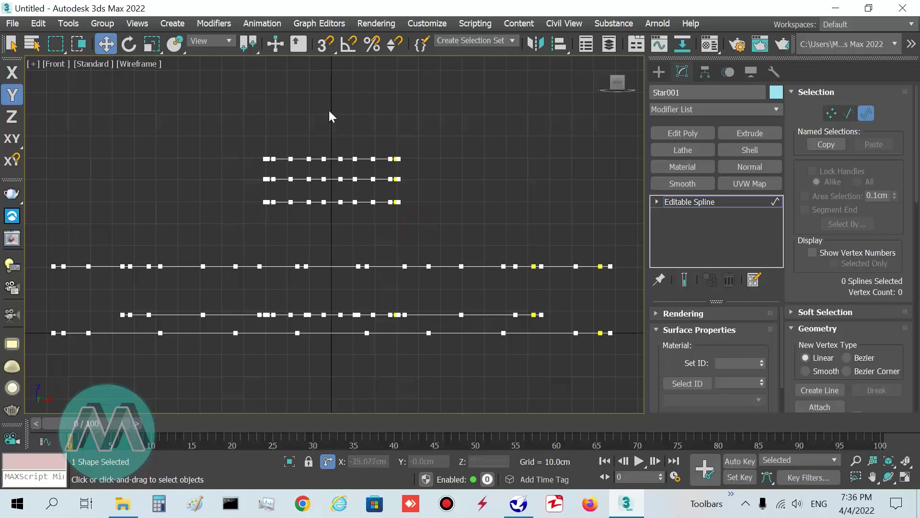
Step: Select the middle of the three upper small outlines and enlarge it uniformly in the Top view
drag(195, 206, 193, 206)
click(527, 189)
drag(424, 174, 147, 185)
key(t)
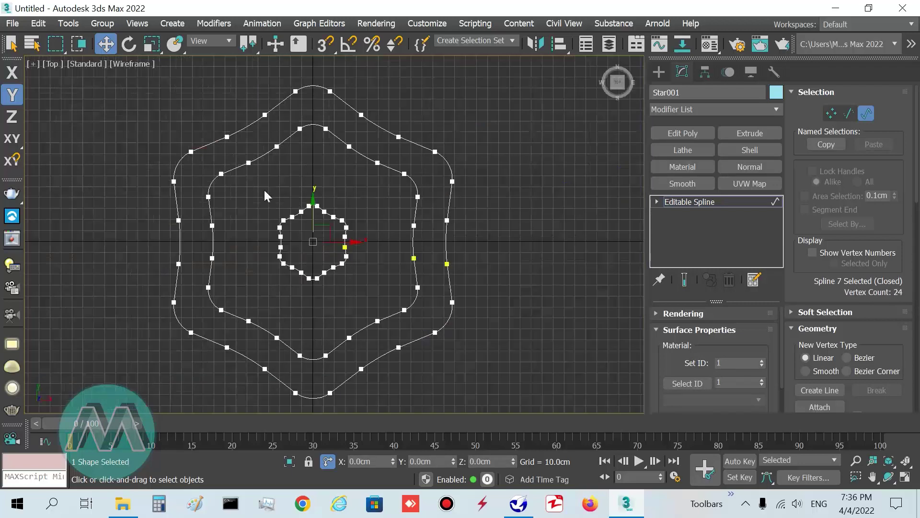
scroll(322, 236, up, 3)
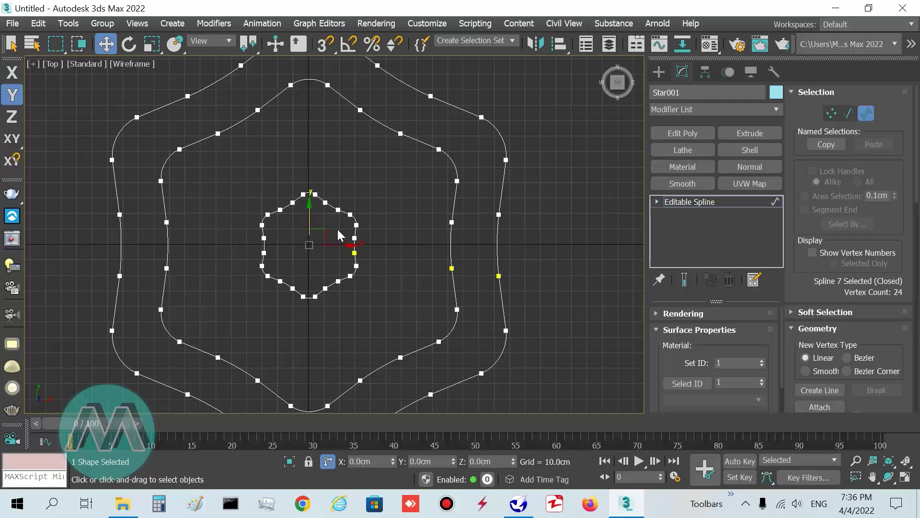
key(r)
shift+drag(331, 228, 353, 207)
Step: Return to the Perspective view, leave spline level, and apply the CrossSection modifier to the whole star shape
key(alt+w)
middle_click(528, 309)
key(alt+w)
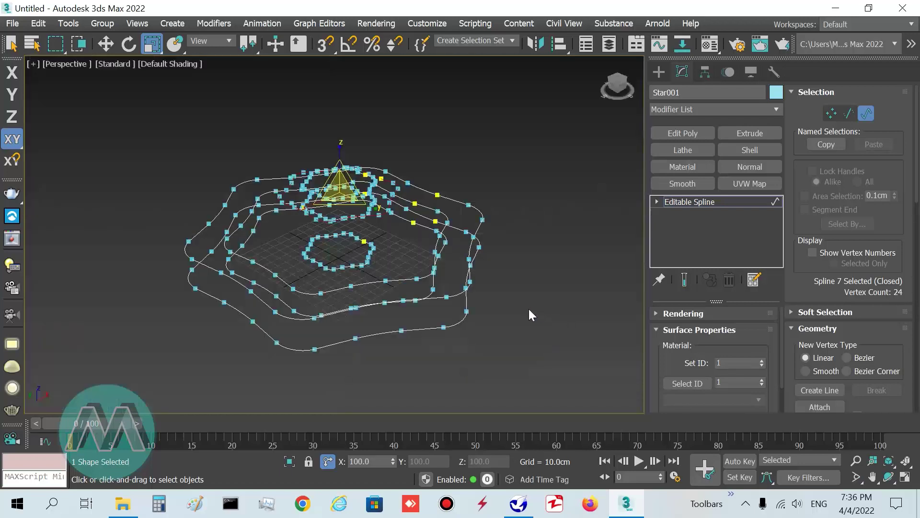
middle_drag(528, 309, 521, 329)
alt+middle_drag(521, 329, 504, 327)
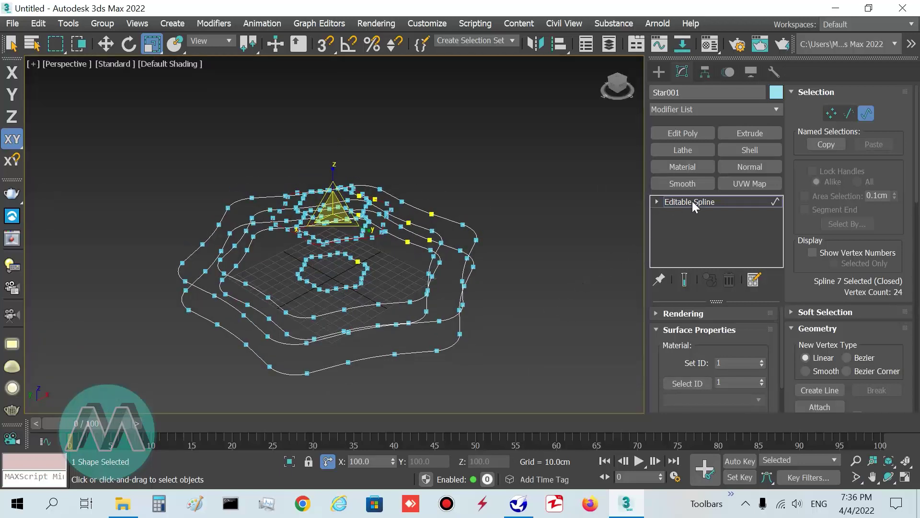
click(727, 204)
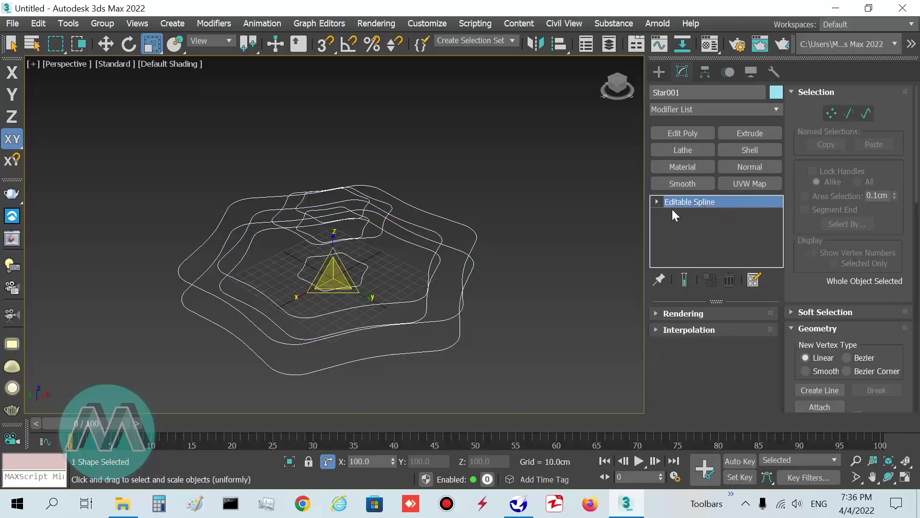
click(776, 110)
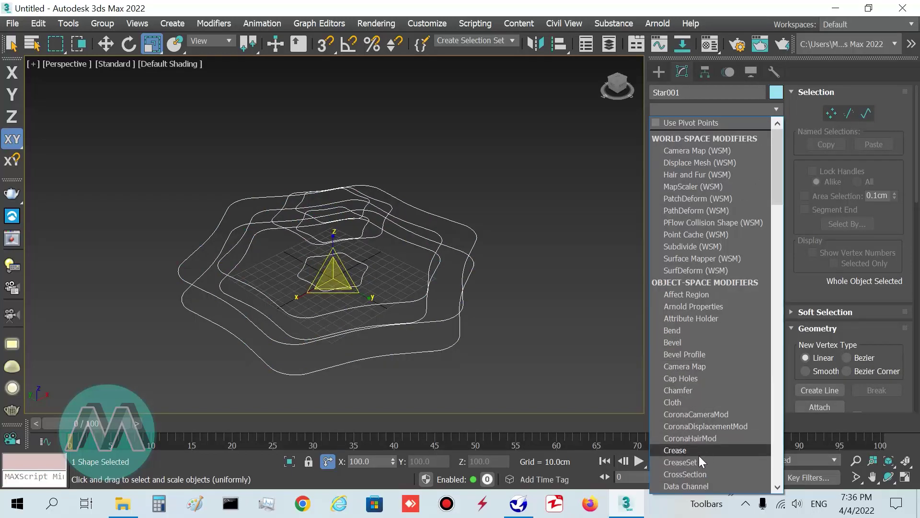
click(691, 472)
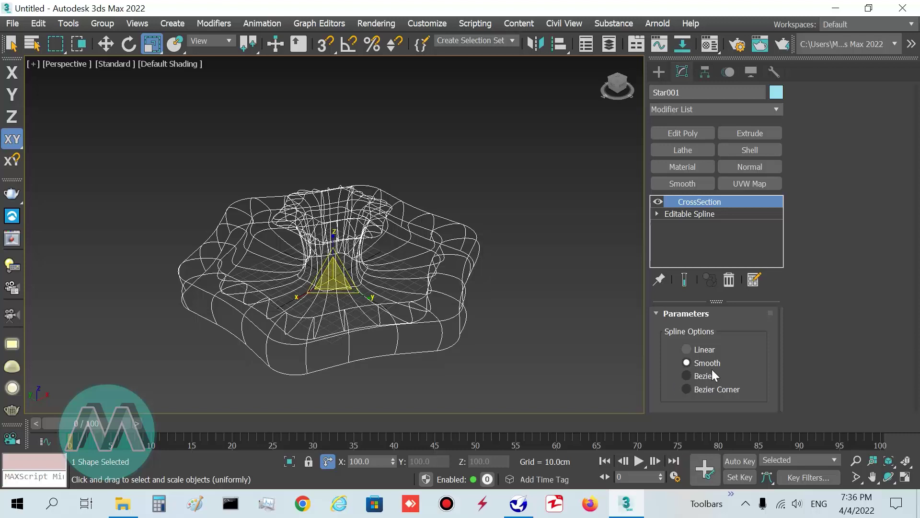
Step: Apply the Surface modifier on top of CrossSection to skin the star spline cage
middle_drag(491, 315, 501, 305)
scroll(367, 254, up, 3)
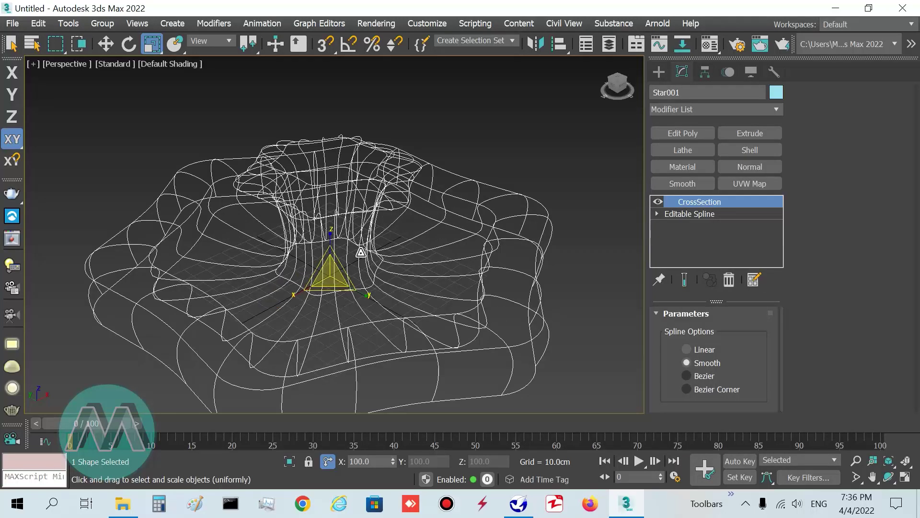
alt+middle_drag(307, 243, 299, 236)
scroll(298, 236, down, 3)
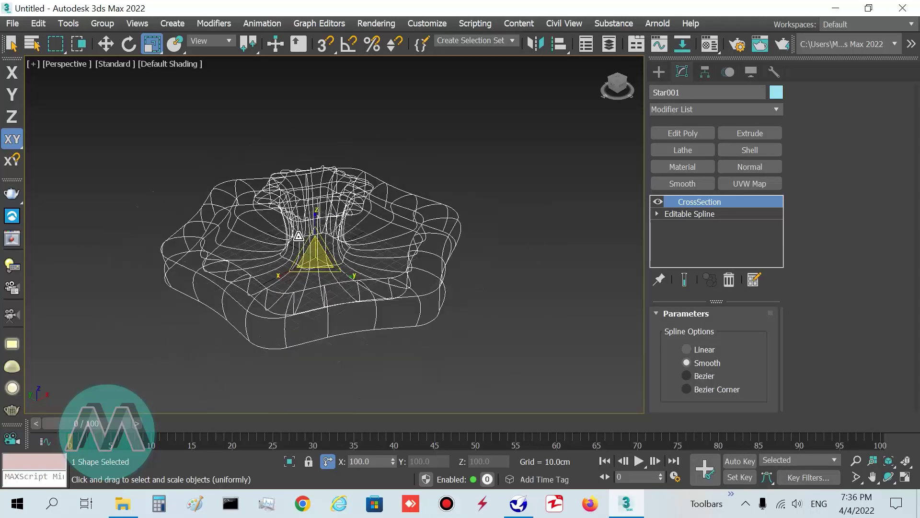
click(762, 110)
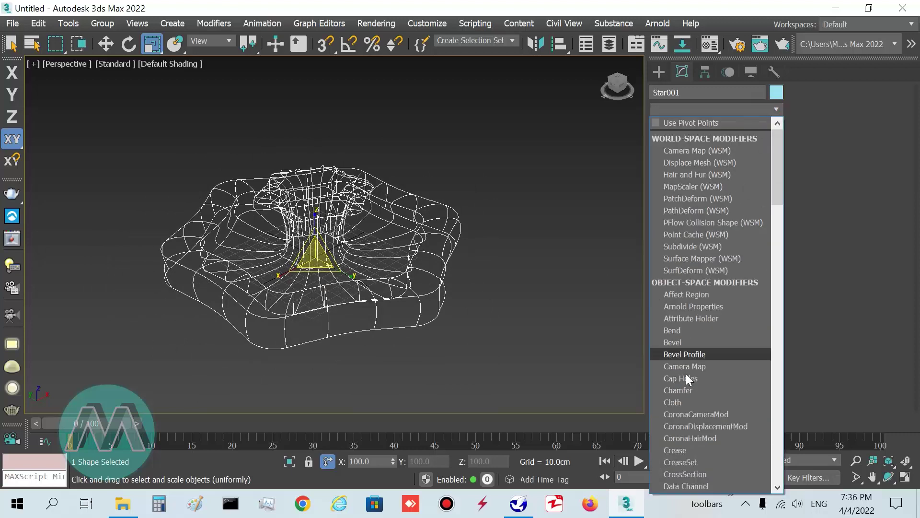
key(s)
key(u)
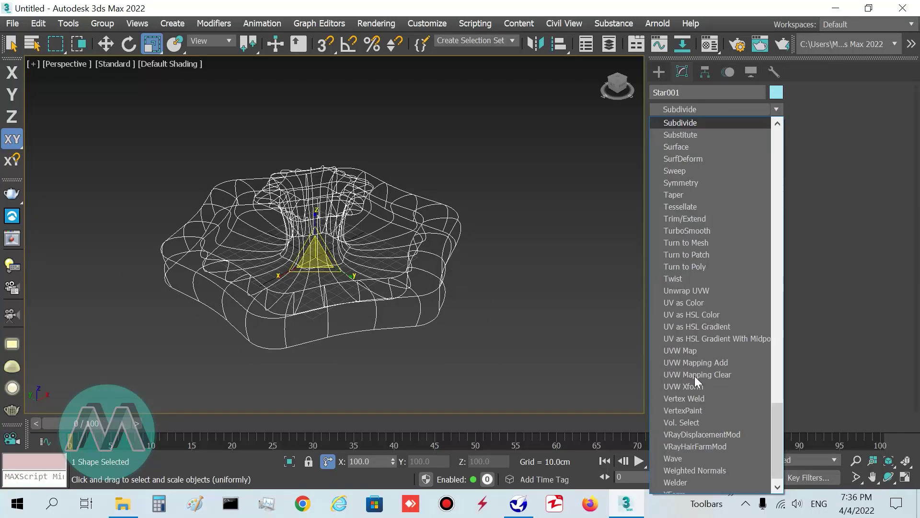
click(697, 146)
mouse_move(327, 264)
alt+middle_down()
mouse_move(382, 304)
mouse_move(349, 286)
mouse_move(240, 273)
mouse_move(236, 288)
mouse_move(274, 300)
mouse_move(397, 302)
mouse_move(321, 188)
alt+middle_up()
scroll(292, 161, up, 4)
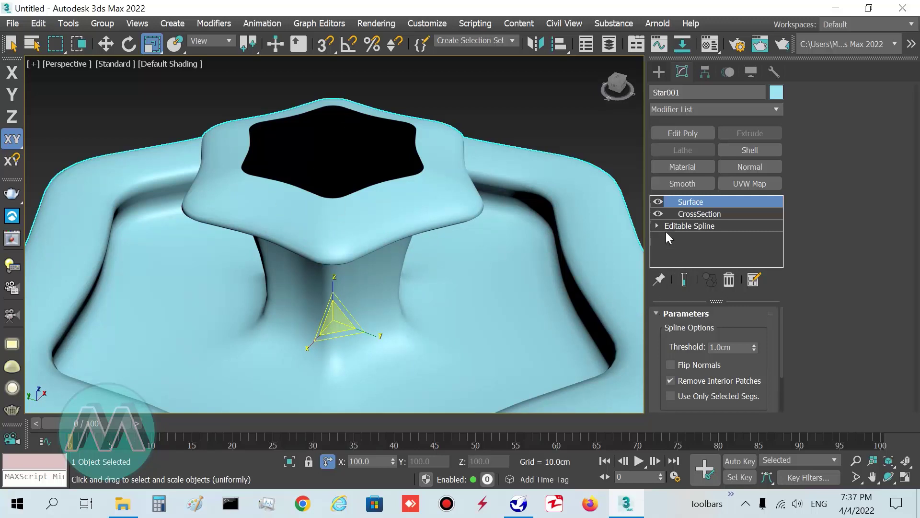
Step: Turn off the Surface and CrossSection display, and select the topmost small outline at spline level
click(657, 202)
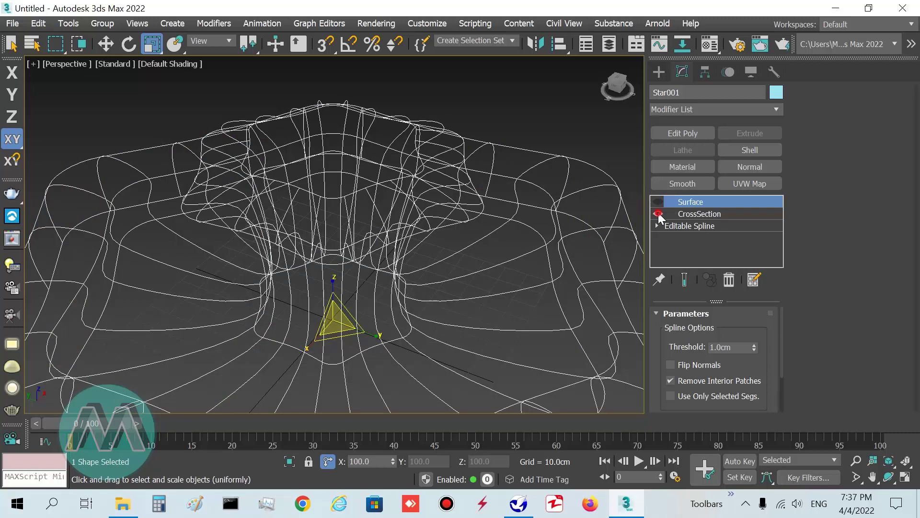
click(657, 213)
click(656, 225)
click(687, 261)
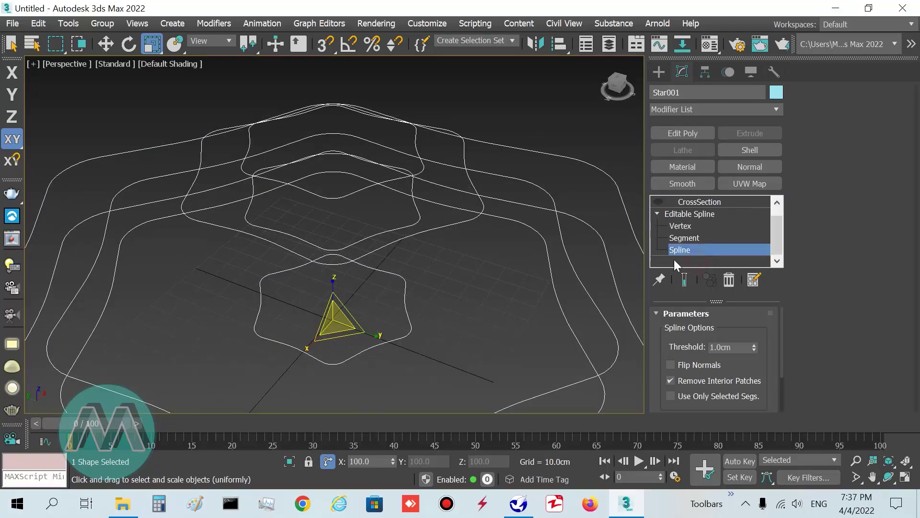
click(424, 166)
Step: In the Top view, make an inner copy of the topmost small outline by scaling it uniformly to 85 percent
key(alt+w)
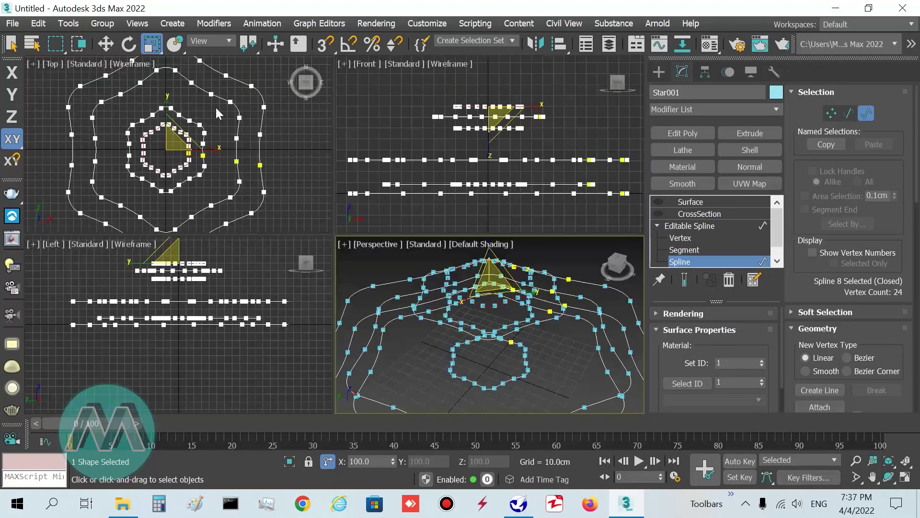
key(alt+w)
scroll(299, 248, up, 2)
scroll(311, 223, up, 2)
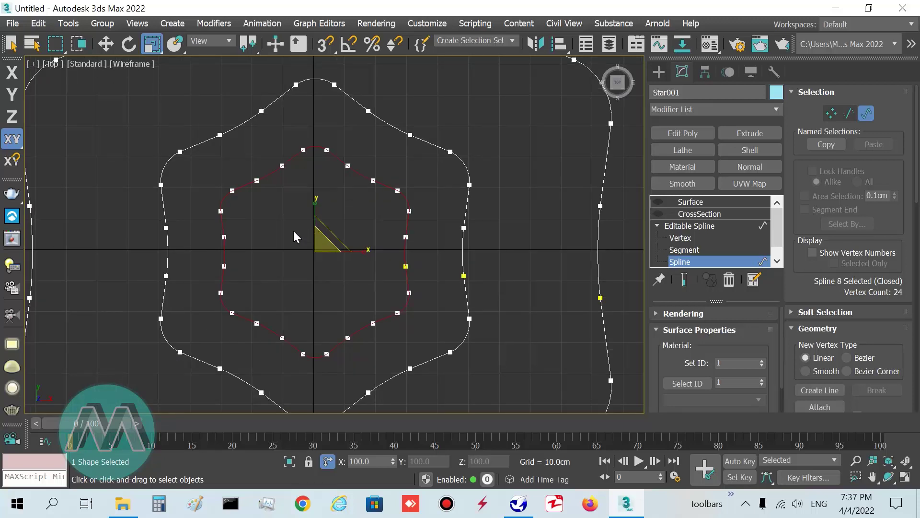
shift+drag(335, 230, 327, 236)
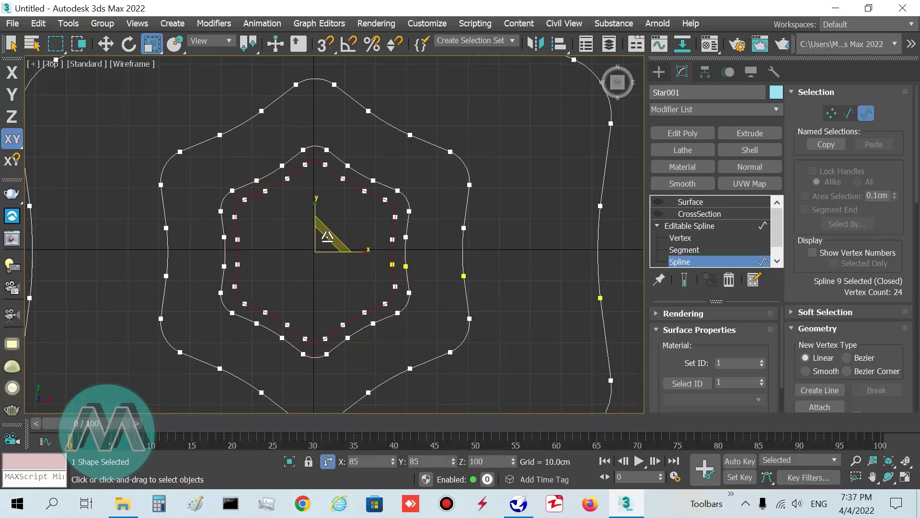
Step: In the Front view, copy the new inner outline straight down to between the middle and lowest of the three upper outlines
key(alt+w)
key(alt+w)
scroll(326, 159, up, 3)
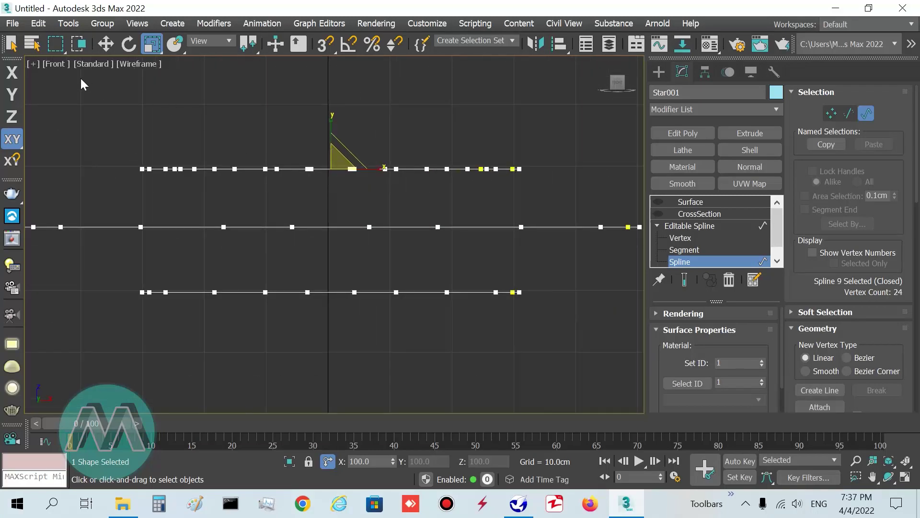
key(w)
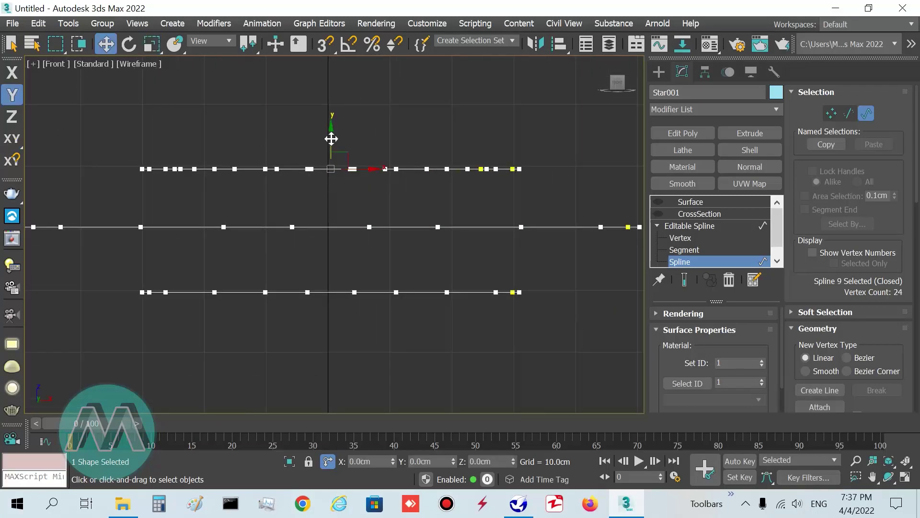
shift+drag(331, 139, 335, 215)
Step: Return to the Perspective view, leave spline level, and turn the CrossSection and Surface modifiers back on
key(alt+w)
right_click(492, 319)
key(alt+w)
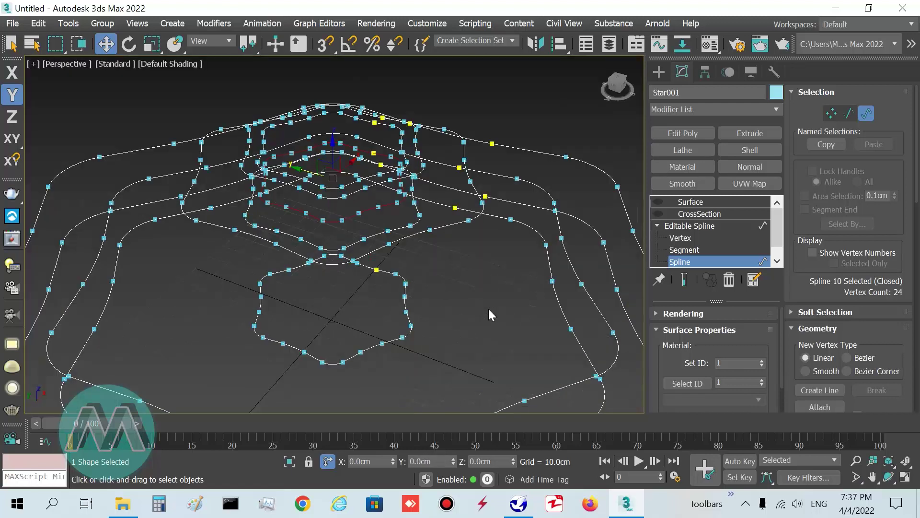
click(698, 226)
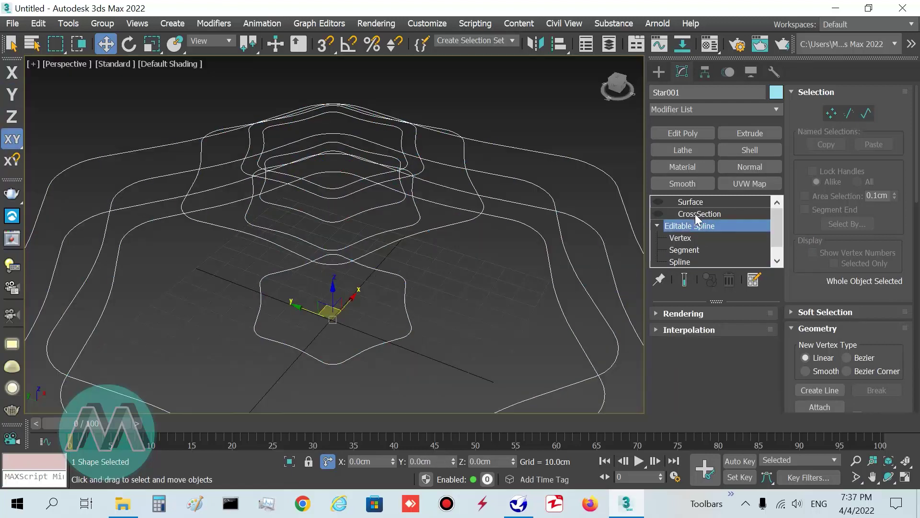
click(695, 214)
click(659, 213)
click(663, 200)
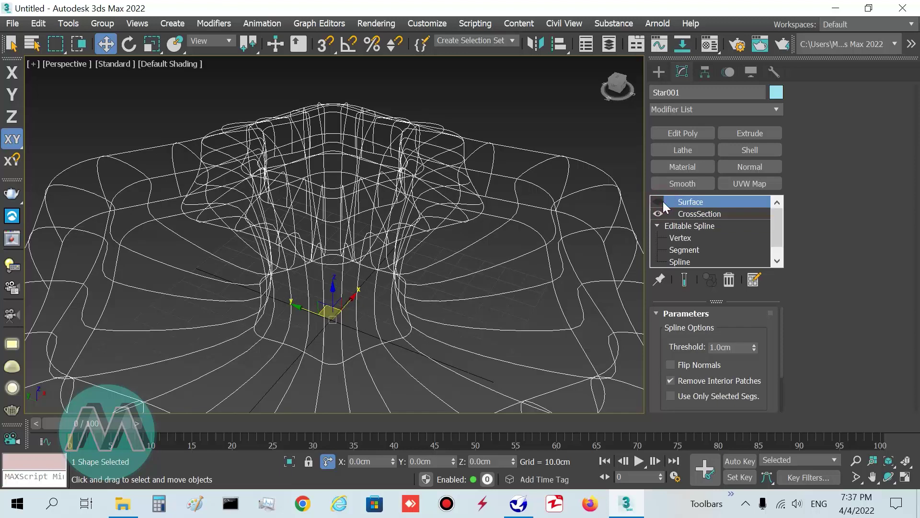
click(658, 202)
Step: Examine the surfaced model and the recessed opening at the top of its central column
scroll(378, 199, down, 5)
middle_drag(348, 219, 343, 218)
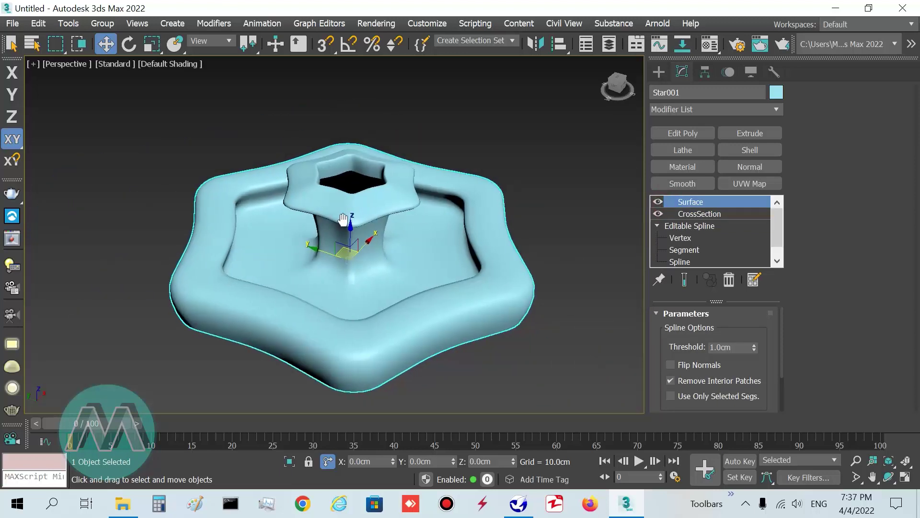
scroll(341, 178, up, 8)
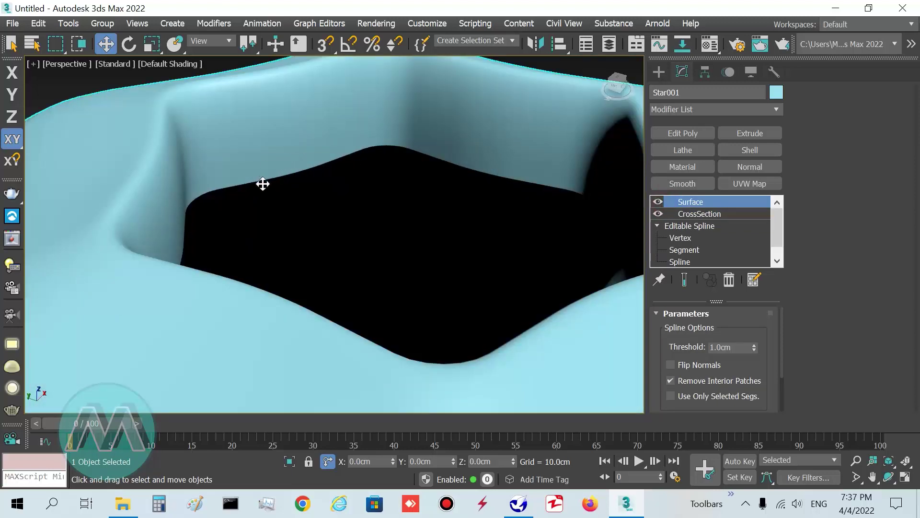
scroll(264, 184, down, 3)
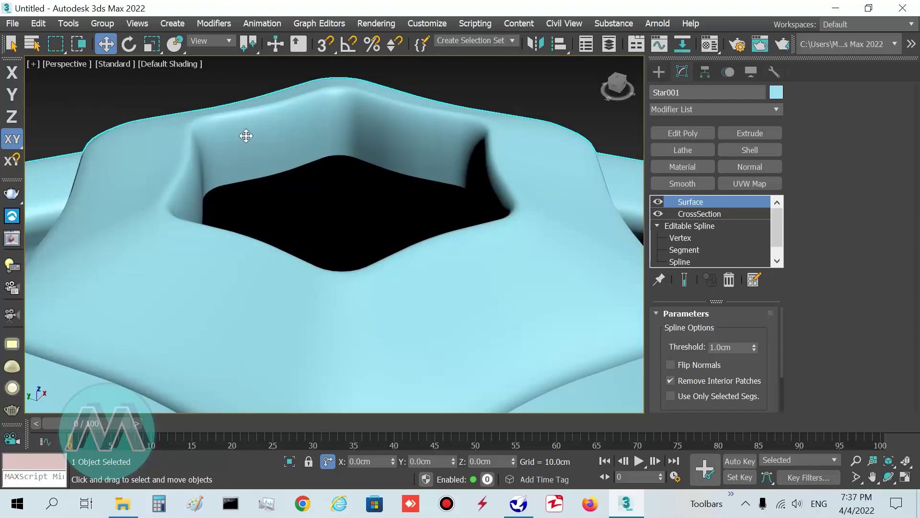
scroll(310, 211, down, 8)
scroll(327, 262, up, 2)
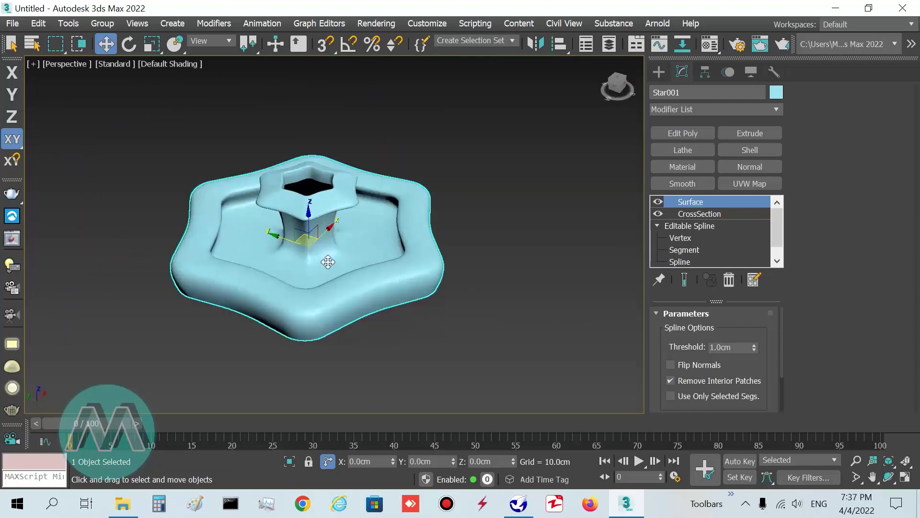
scroll(269, 208, up, 3)
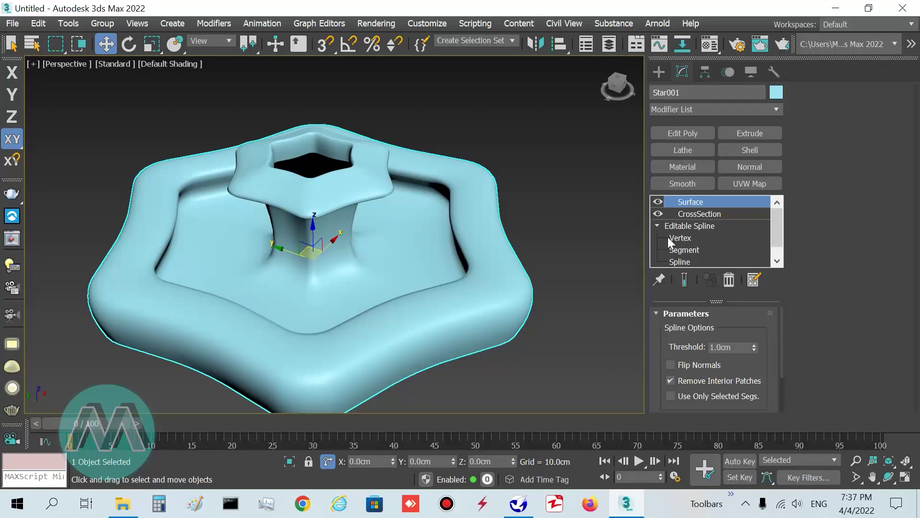
Step: Turn off both modifiers and, at spline level, select the lowered inner basin outline together with the small central outline at the column's base
click(661, 202)
click(660, 213)
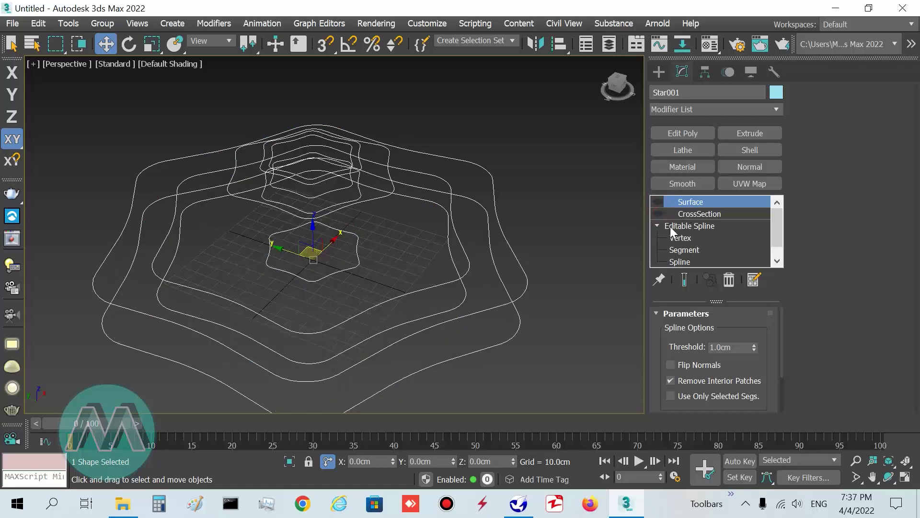
scroll(782, 239, down, 1)
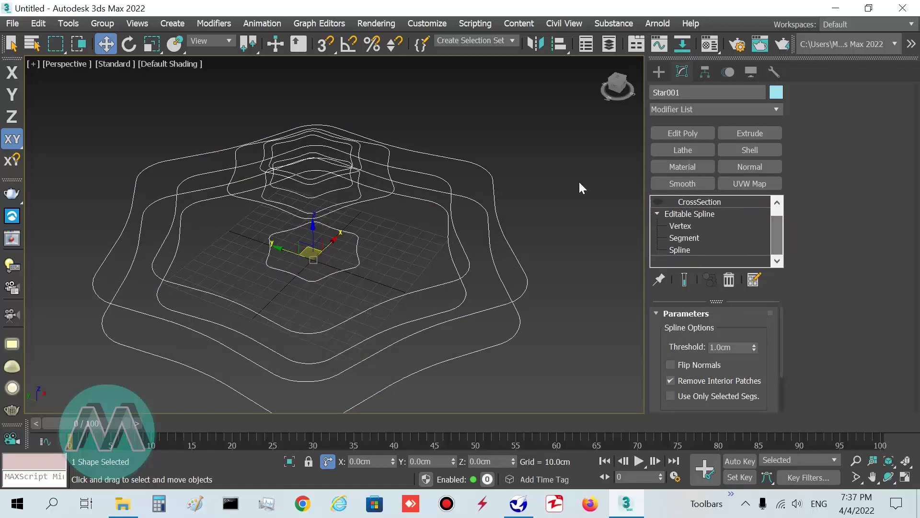
click(684, 250)
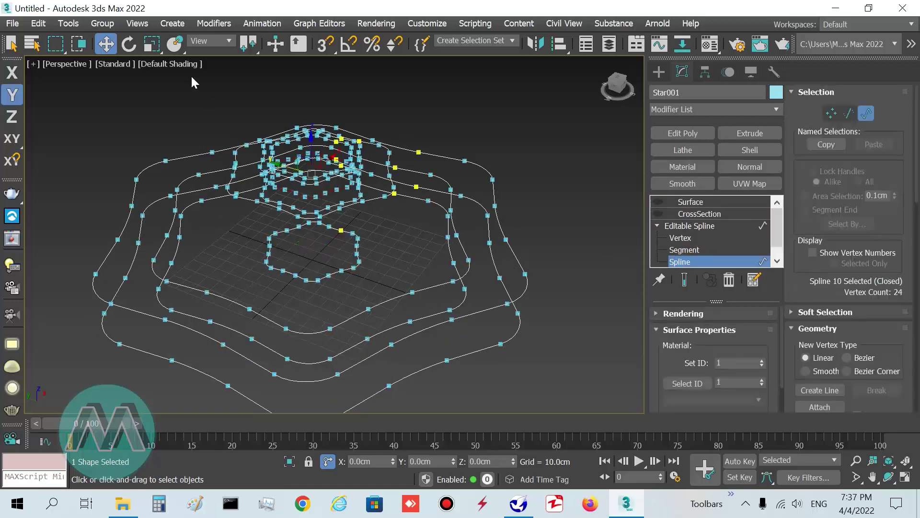
click(177, 250)
ctrl+click(296, 277)
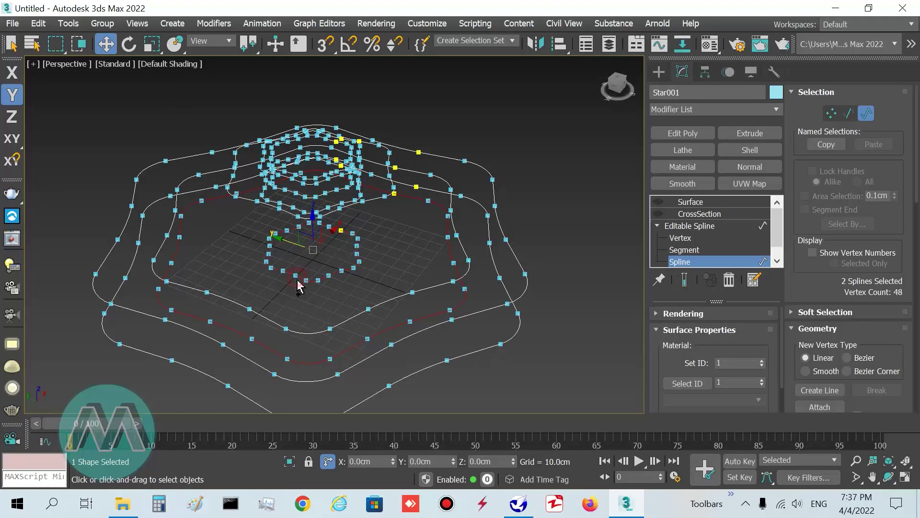
middle_drag(363, 252, 330, 217)
scroll(323, 213, up, 5)
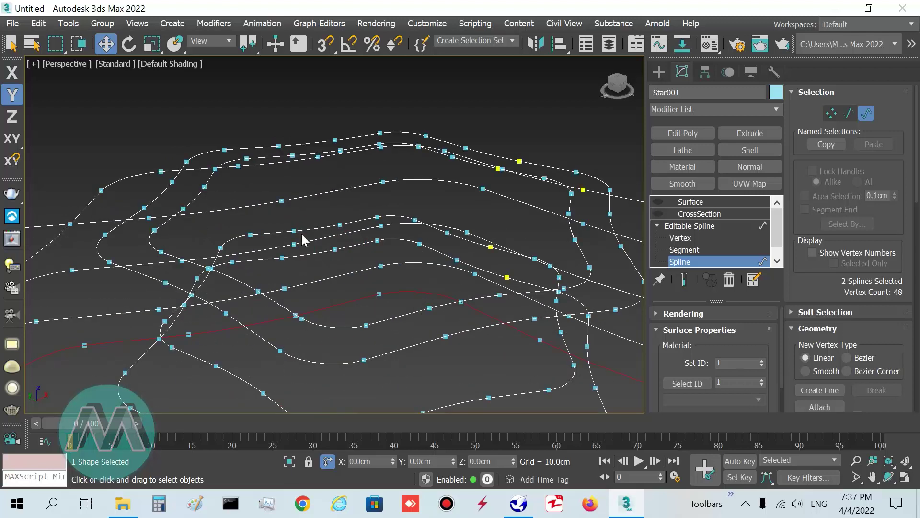
ctrl+click(344, 221)
scroll(322, 239, down, 5)
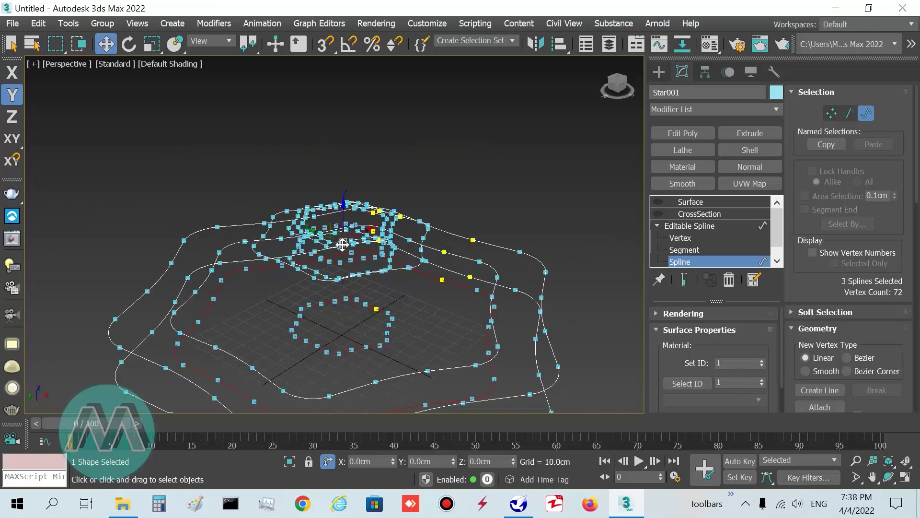
scroll(318, 241, down, 4)
middle_drag(317, 240, 354, 194)
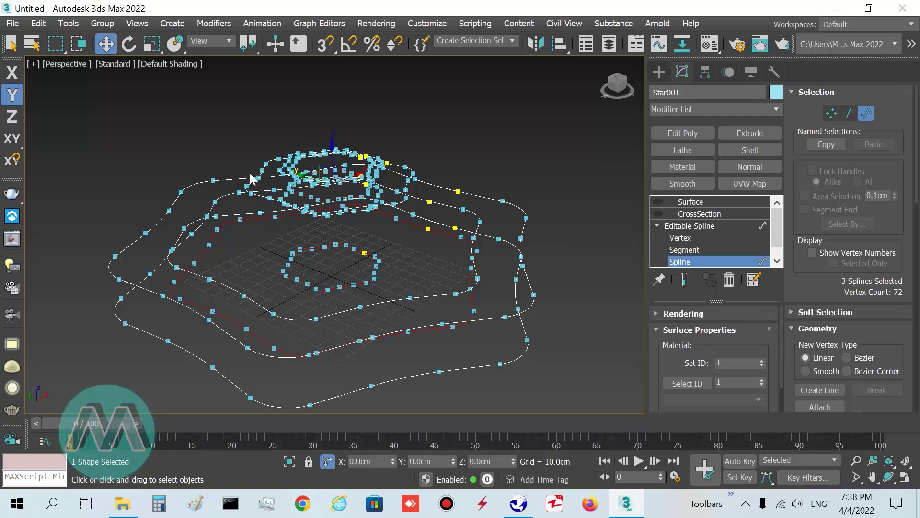
scroll(319, 172, up, 5)
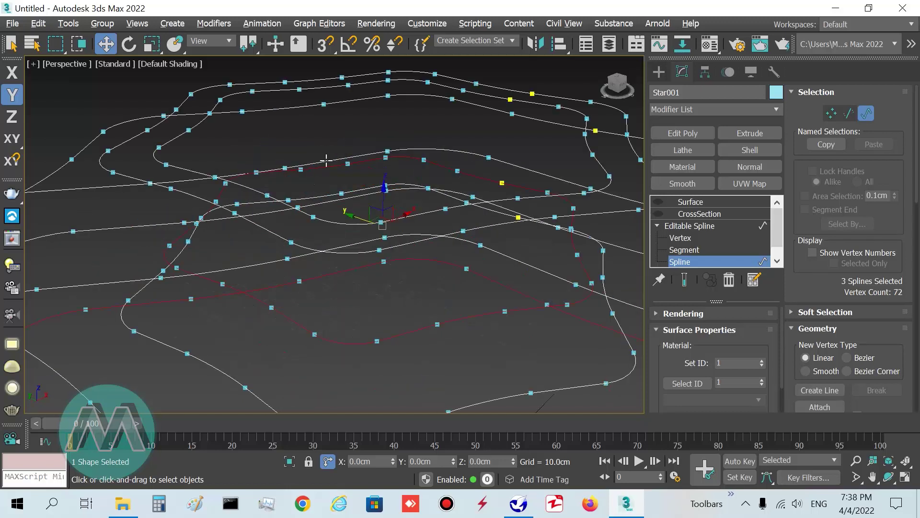
alt+click(330, 166)
scroll(295, 240, down, 6)
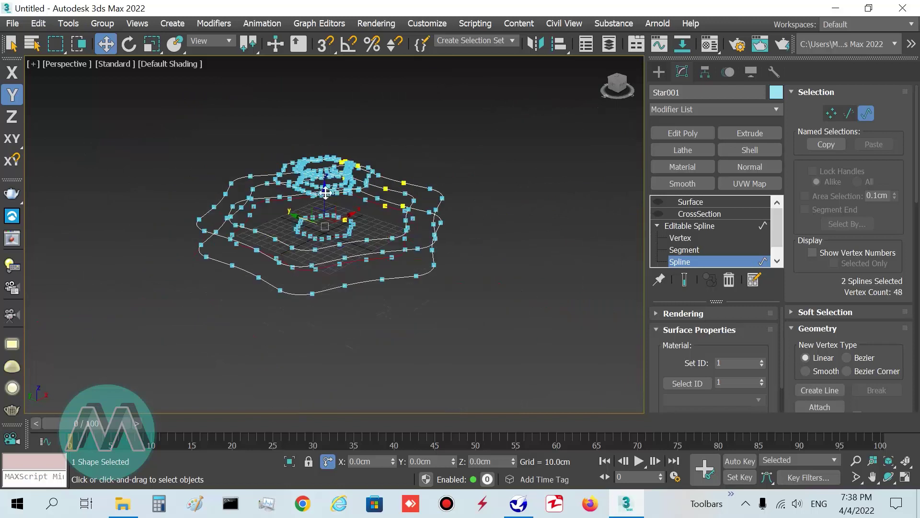
Step: Detach the two selected outlines as a copy named "Water 1"
scroll(307, 236, up, 3)
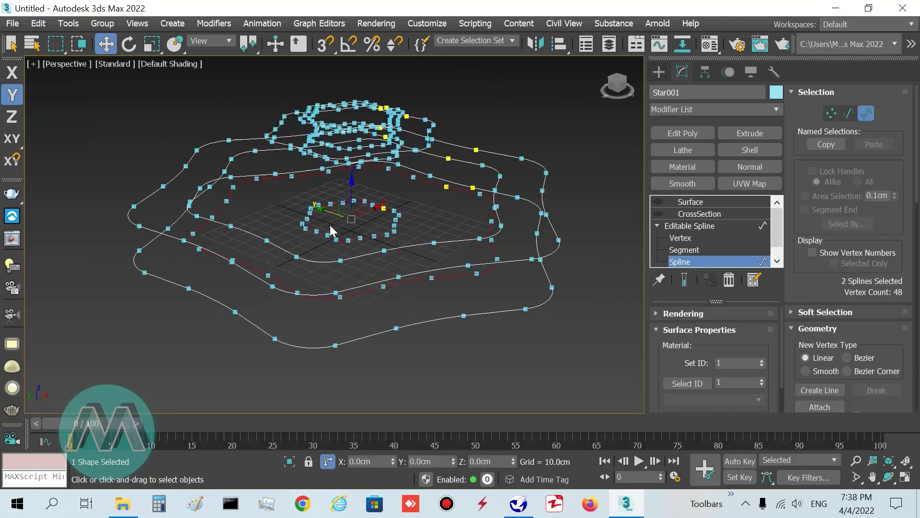
middle_drag(366, 257, 322, 288)
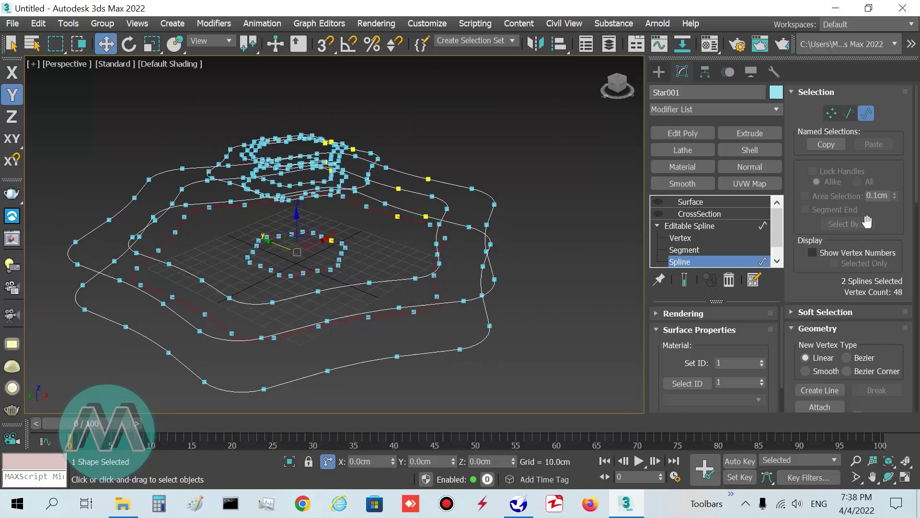
drag(916, 182, 916, 399)
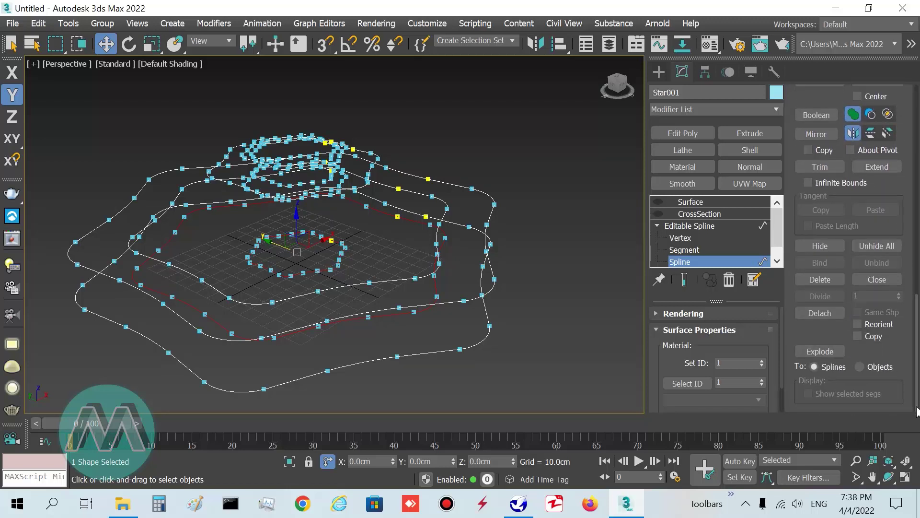
click(857, 336)
click(819, 313)
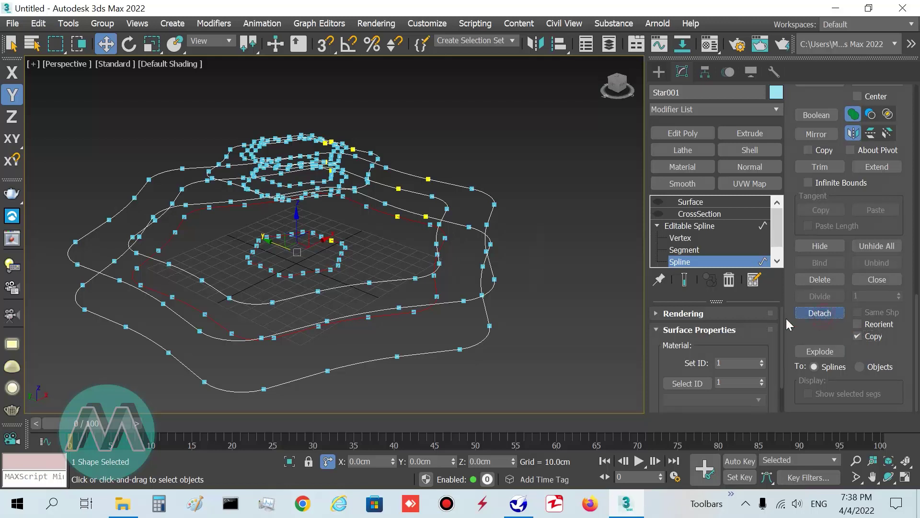
text(Water 1)
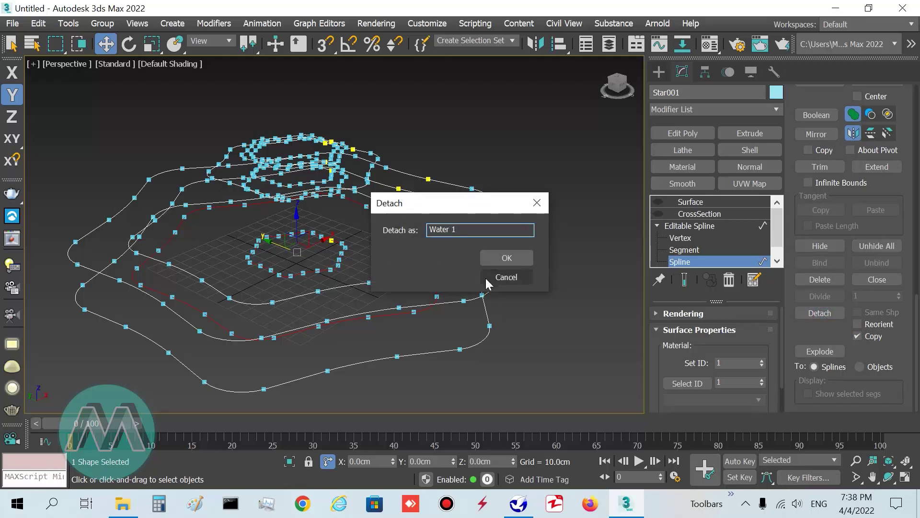
click(496, 259)
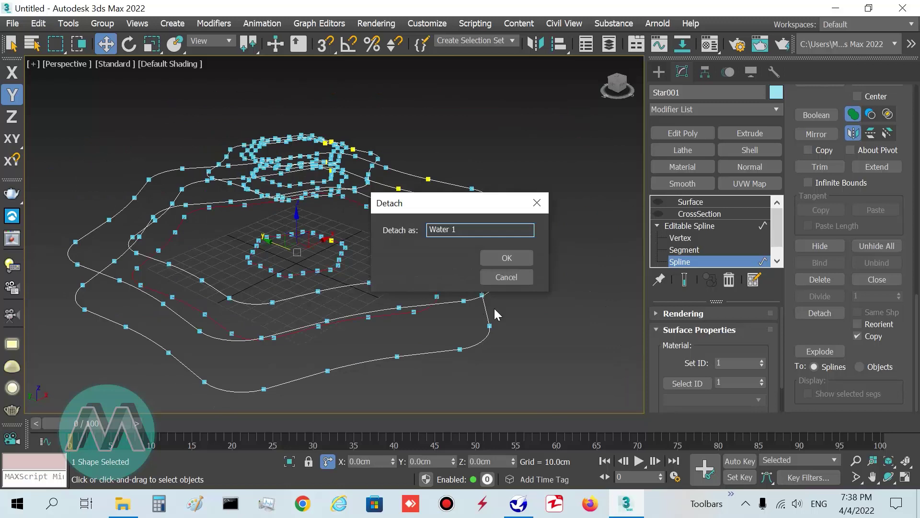
Step: Select the small spline outline inside the top opening and detach it as a copy named "Water 2"
click(498, 258)
scroll(283, 163, up, 5)
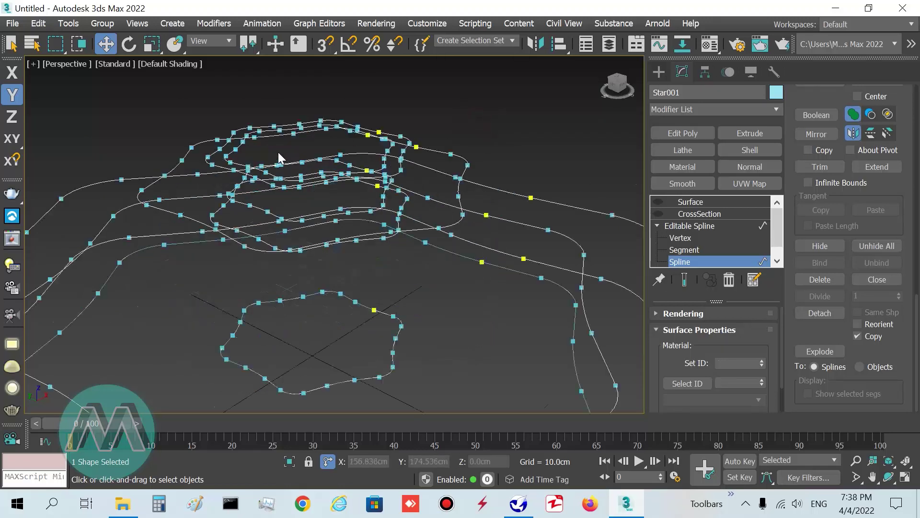
click(315, 178)
scroll(318, 199, down, 3)
scroll(361, 232, down, 3)
scroll(361, 232, down, 5)
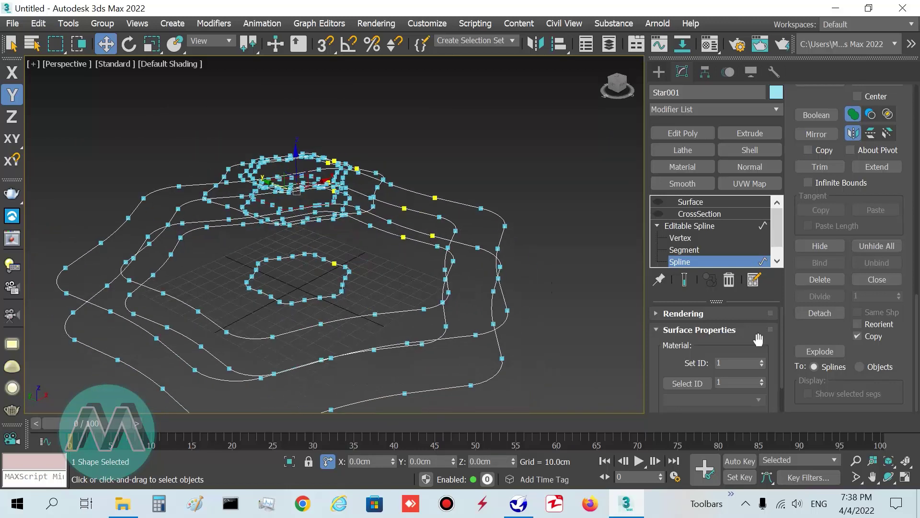
click(830, 318)
text(Water 2)
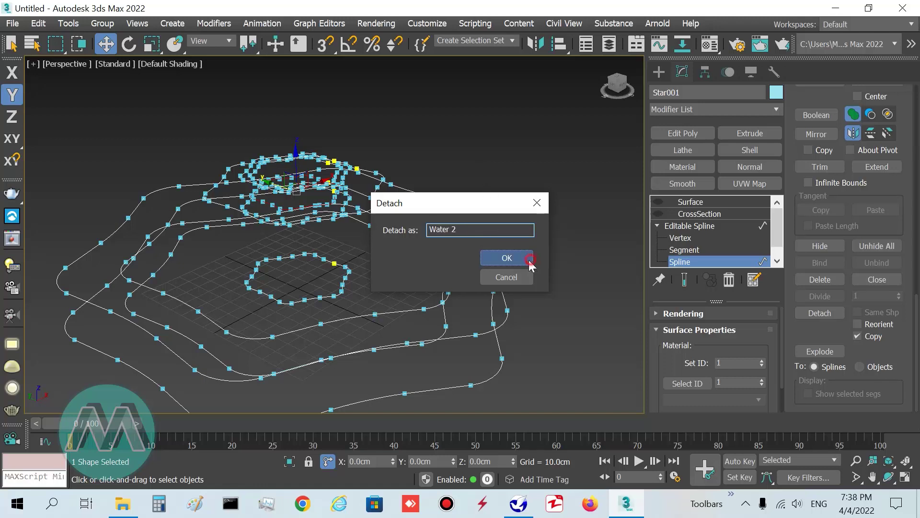
click(505, 258)
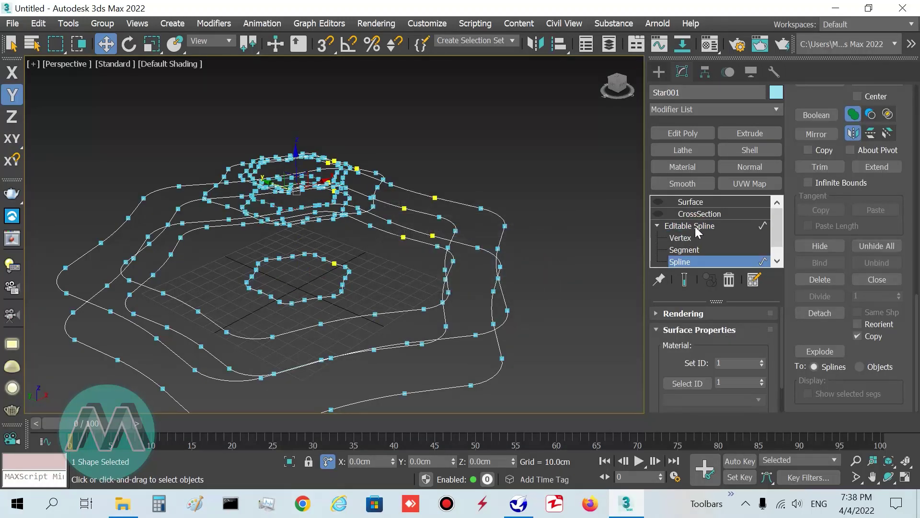
Step: Leave spline level on the fountain body and turn its CrossSection and Surface modifiers back on
click(696, 227)
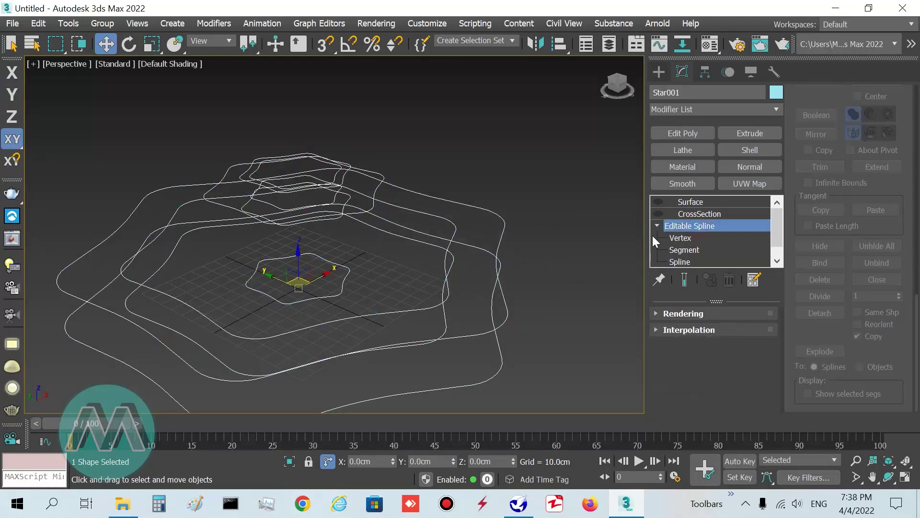
click(668, 213)
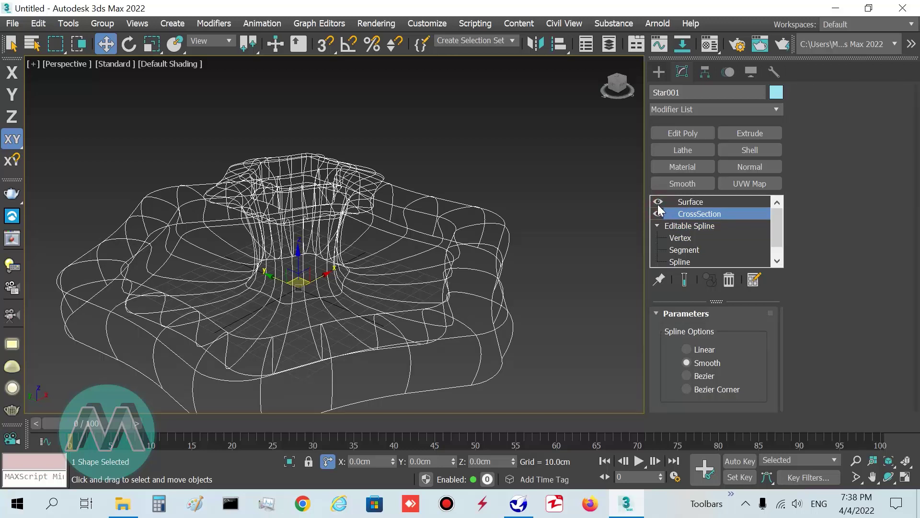
click(693, 202)
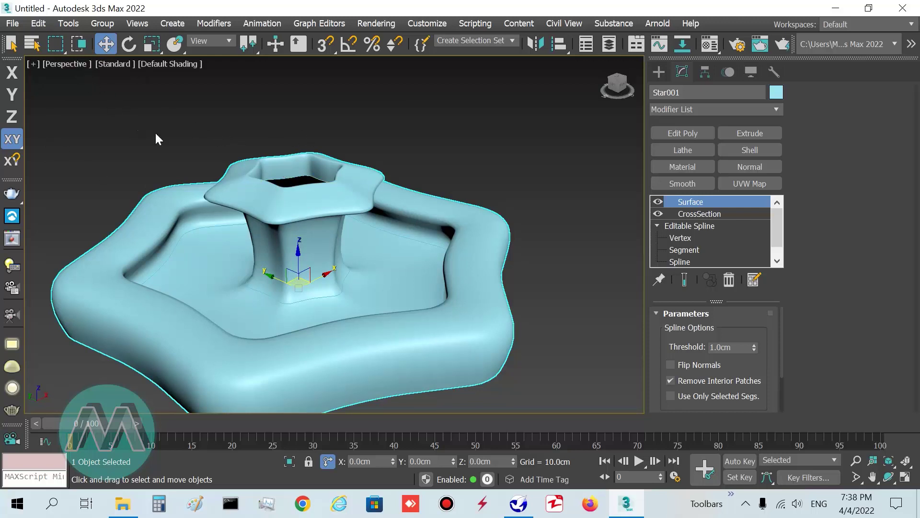
Step: Select the detached Water 1 and Water 2 shapes without the fountain body and isolate them
key(q)
click(299, 176)
scroll(299, 177, up, 2)
scroll(297, 184, down, 3)
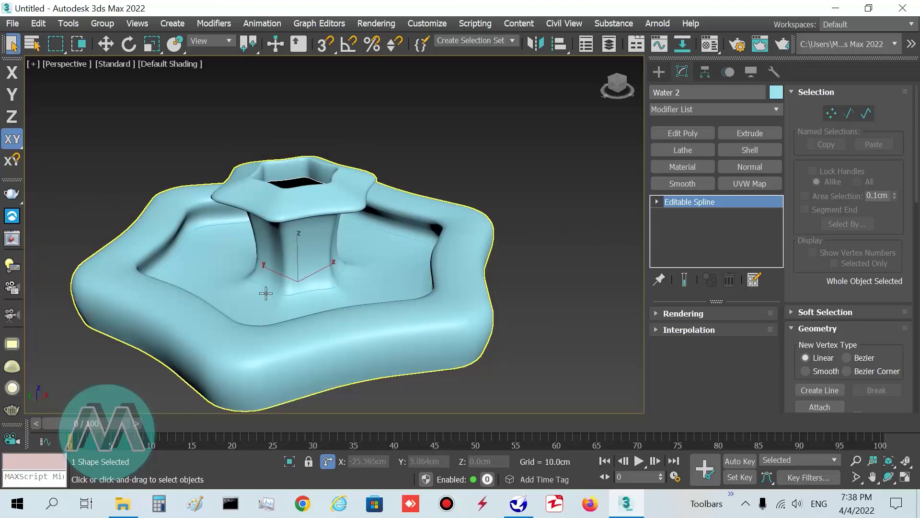
ctrl+click(278, 290)
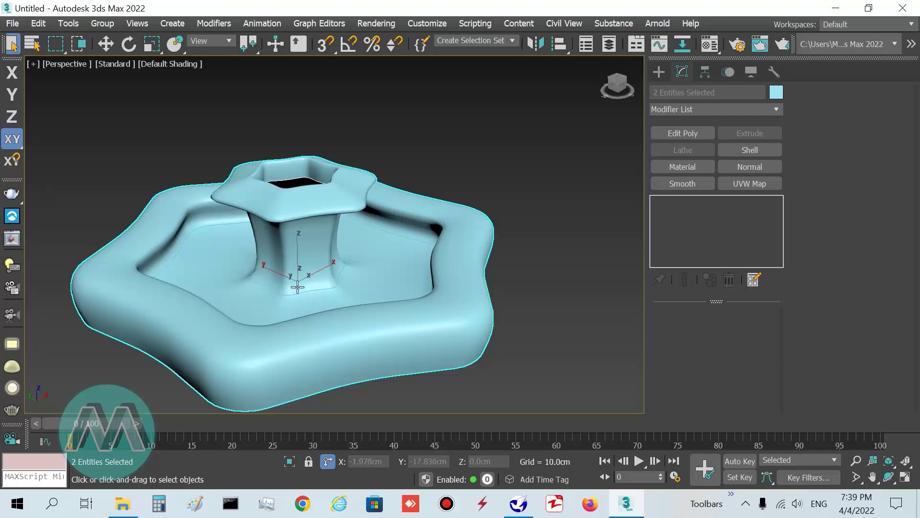
ctrl+click(266, 287)
click(290, 461)
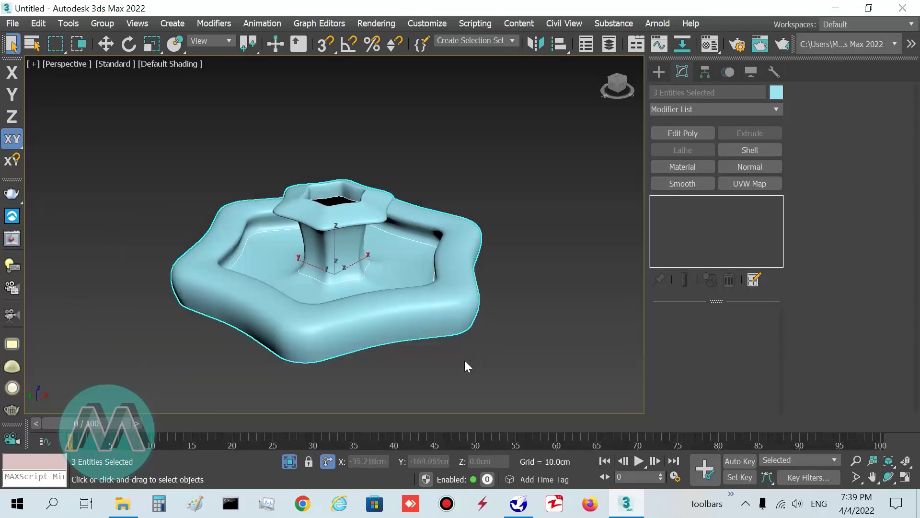
click(290, 461)
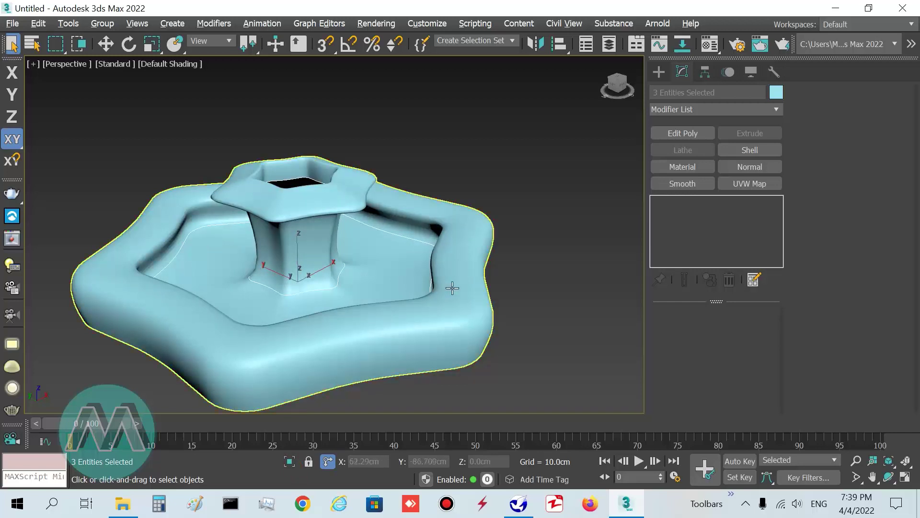
alt+click(452, 290)
click(290, 461)
Step: Convert the two isolated water shapes to Editable Poly, deselect them, and exit isolation
alt+middle_drag(426, 330, 334, 230)
right_click(333, 228)
mouse_move(438, 363)
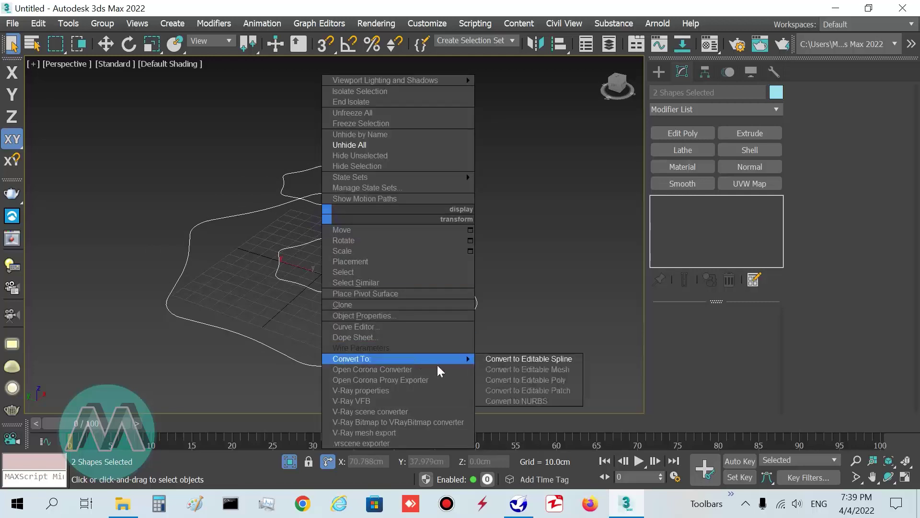
click(525, 379)
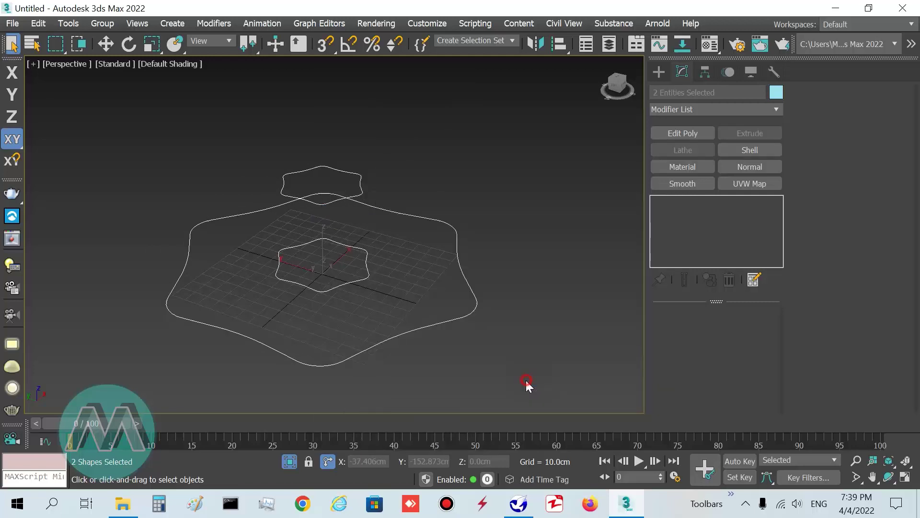
click(537, 276)
drag(414, 385, 415, 384)
click(531, 349)
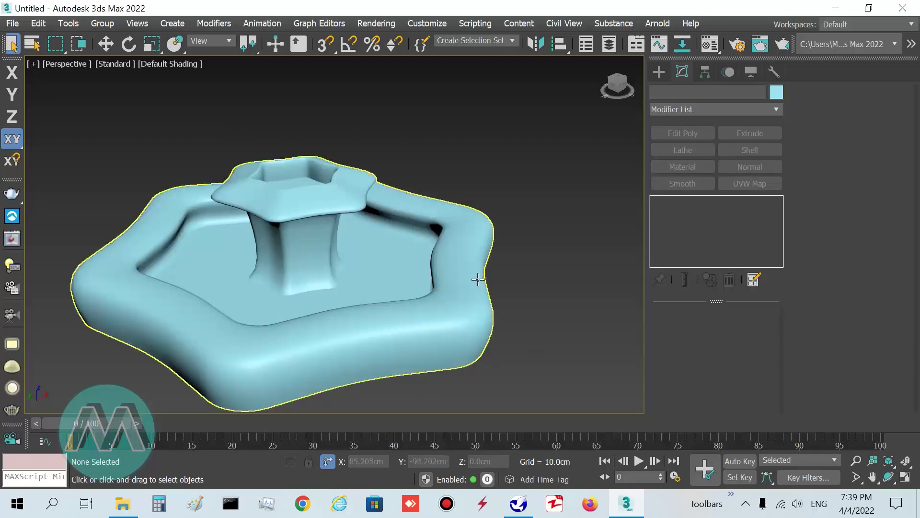
Step: Change the object colour of the fountain body to light peach to distinguish it from the water
click(477, 279)
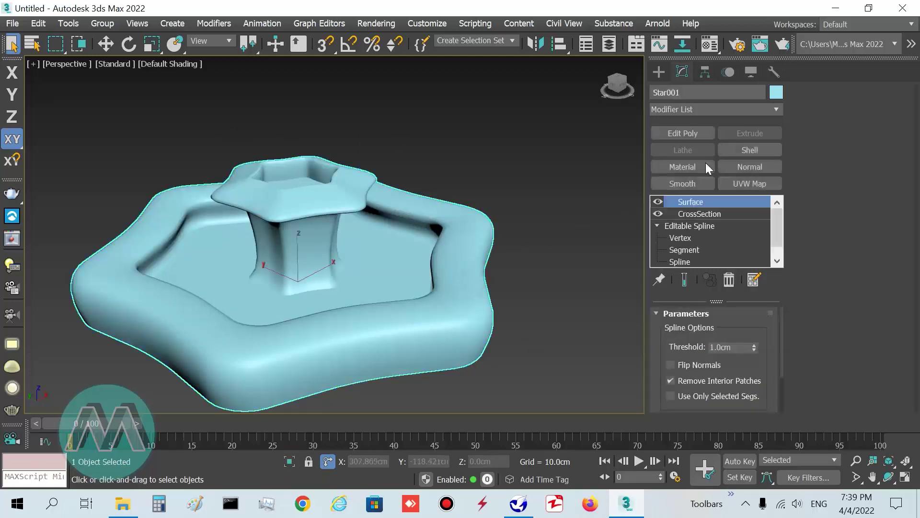
click(95, 264)
click(270, 394)
Step: Raise the Water 2 surface along Z until it sits just below the rim of the top opening
middle_drag(524, 264, 561, 275)
scroll(338, 288, up, 2)
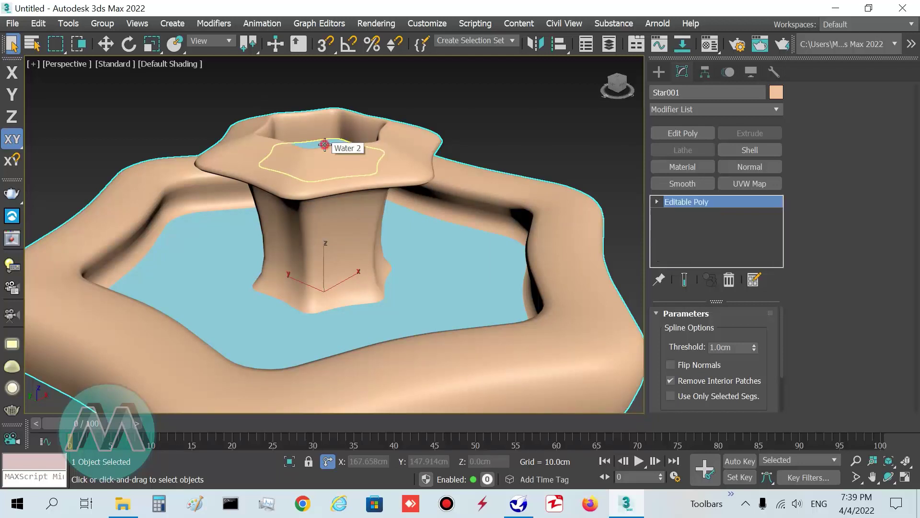
click(327, 153)
key(w)
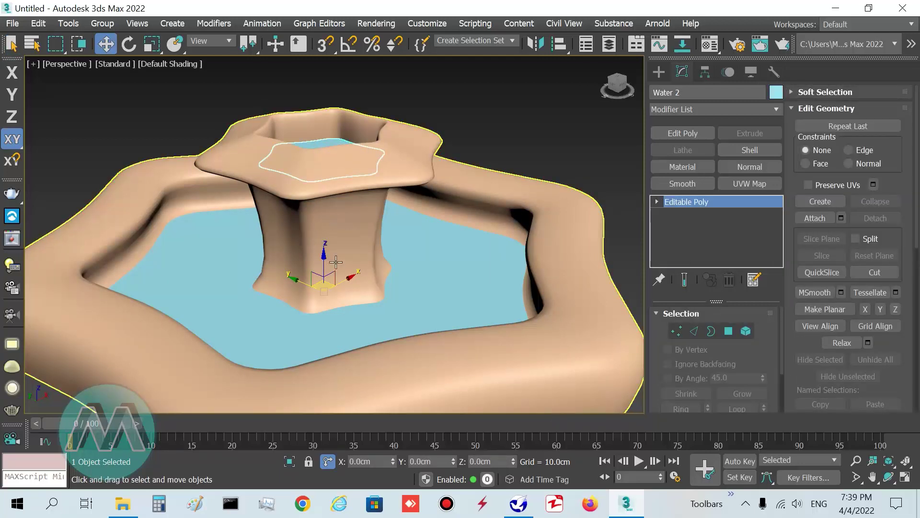
drag(318, 267, 320, 242)
Step: Raise the Water 1 surface along Z until it fills the large basin to just below its rim
click(422, 254)
click(422, 253)
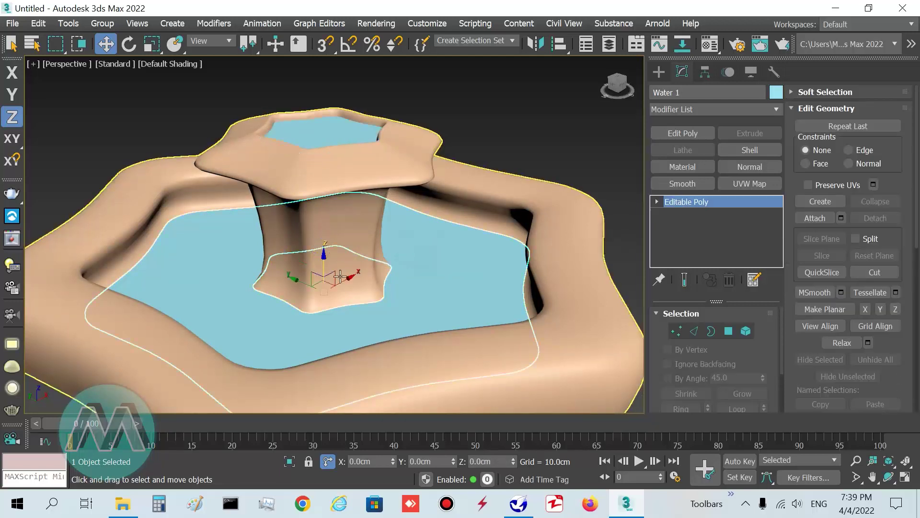
drag(324, 269, 313, 237)
key(ctrl+z)
alt+middle_drag(458, 291, 438, 289)
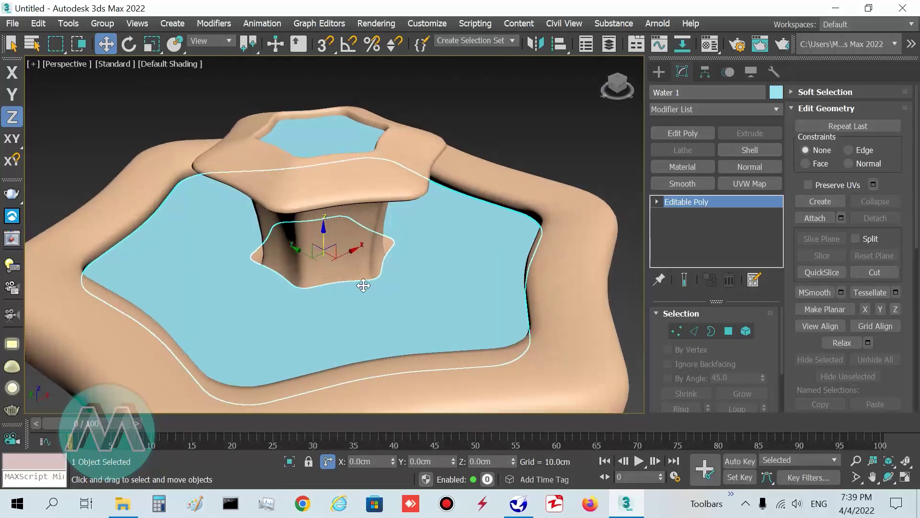
Step: Scale the inner border of Water 1 to about 83% in the XY plane, fit it to the column, and leave border level
scroll(394, 260, up, 5)
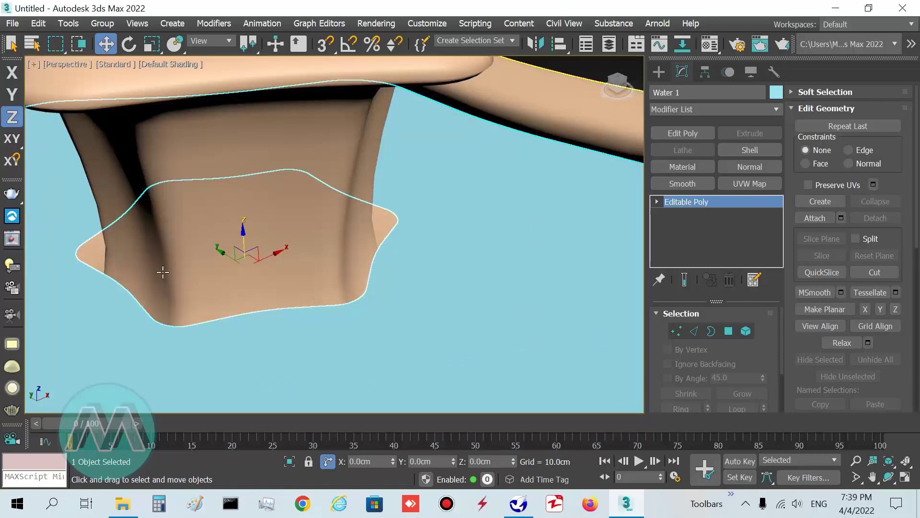
scroll(349, 265, down, 4)
middle_drag(342, 273, 343, 237)
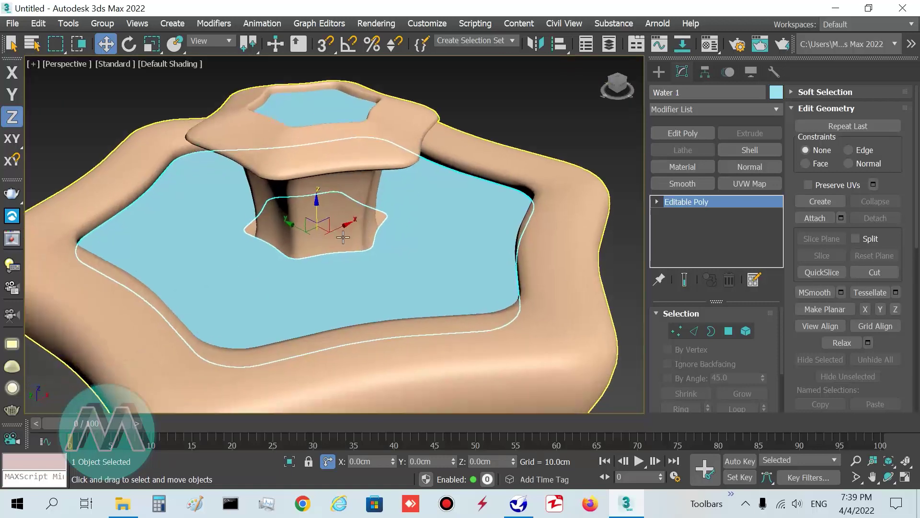
scroll(343, 236, up, 2)
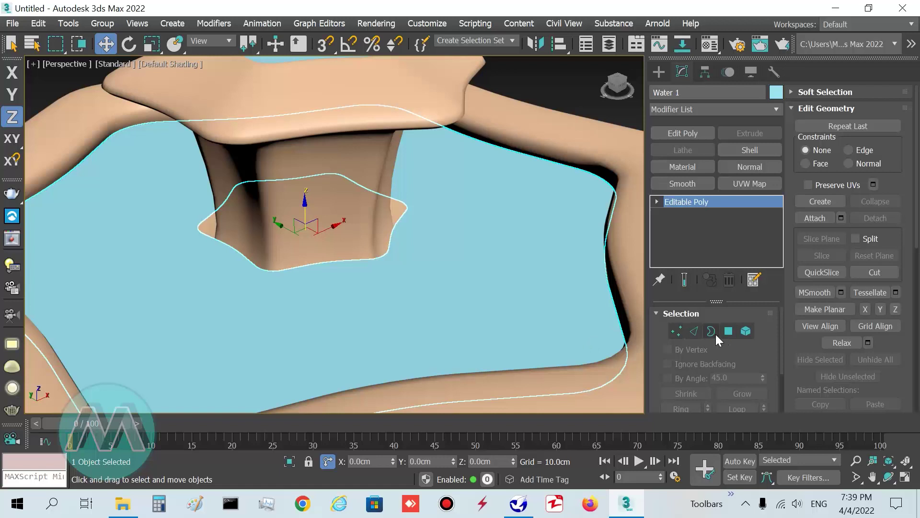
click(711, 331)
click(393, 250)
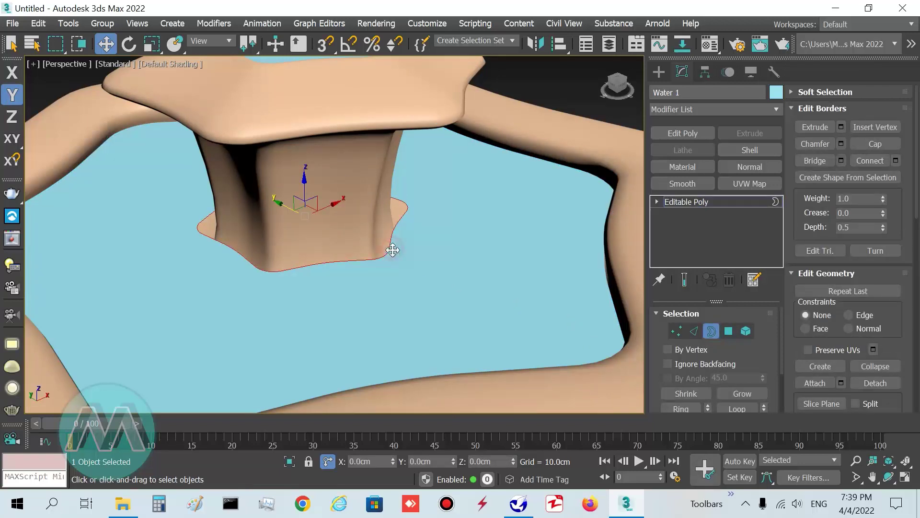
key(r)
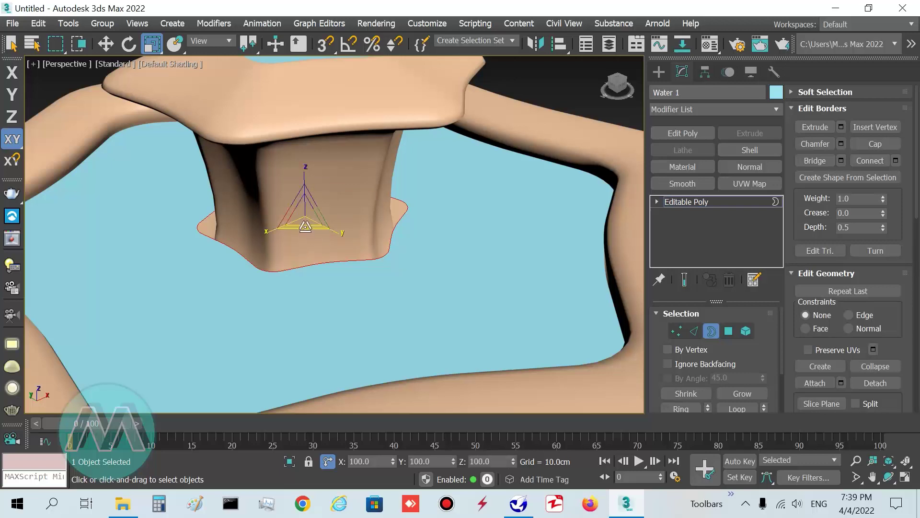
drag(305, 226, 296, 222)
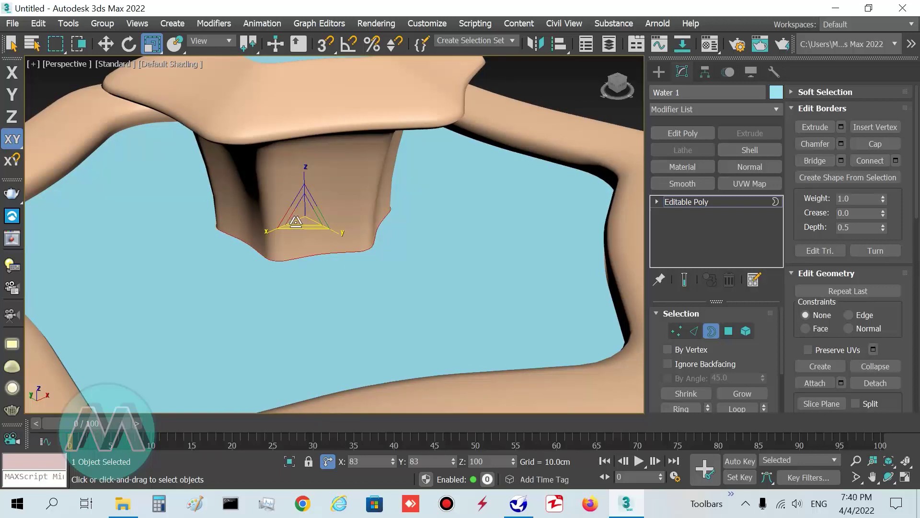
drag(296, 221, 295, 221)
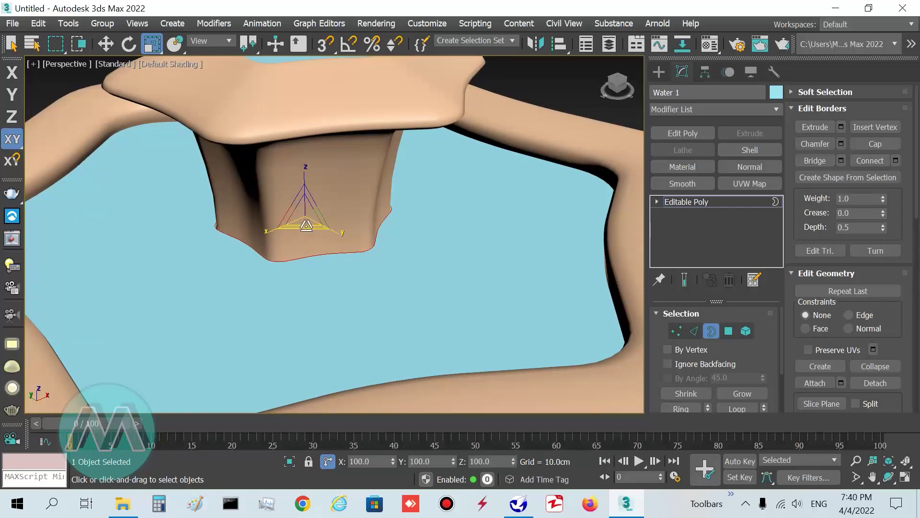
drag(306, 223, 305, 223)
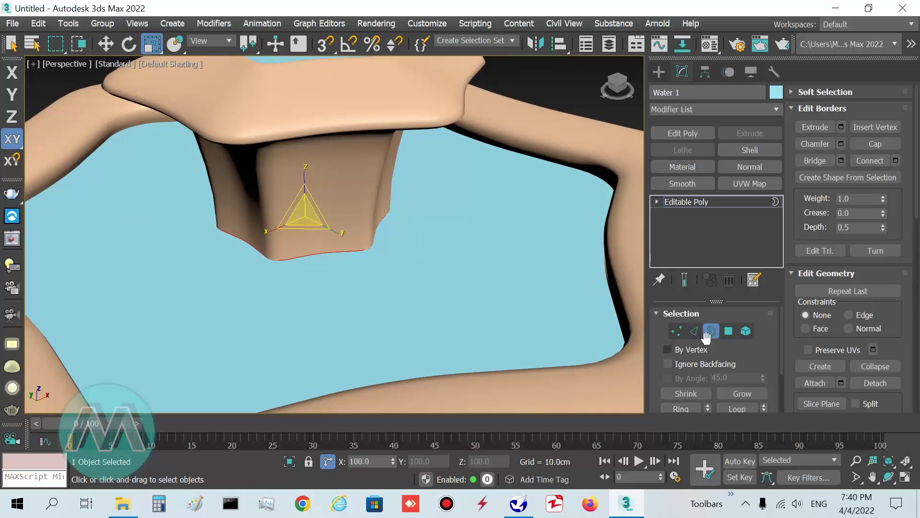
click(709, 333)
Step: Deselect everything and examine both water surfaces in the fountain from several angles
scroll(408, 285, down, 6)
middle_drag(401, 263, 360, 238)
scroll(361, 237, up, 3)
scroll(445, 151, down, 3)
click(488, 130)
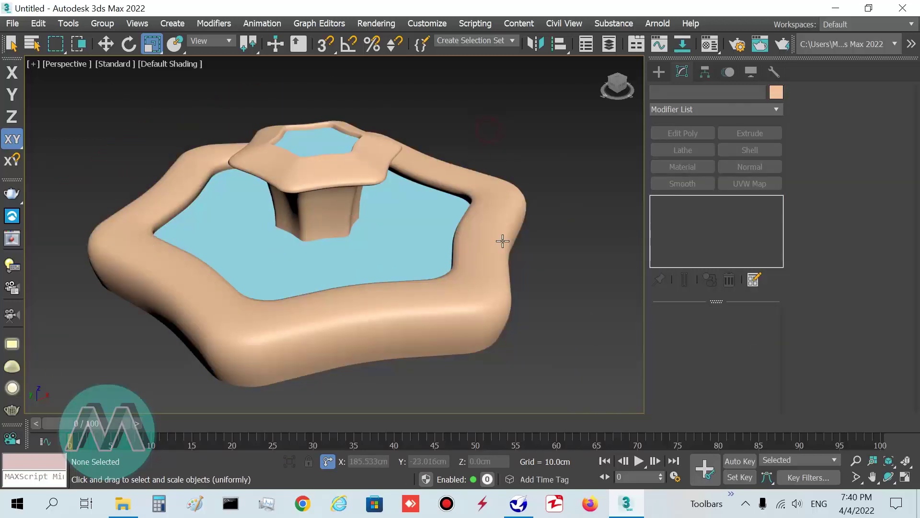
alt+middle_drag(405, 269, 423, 257)
middle_drag(497, 336, 478, 327)
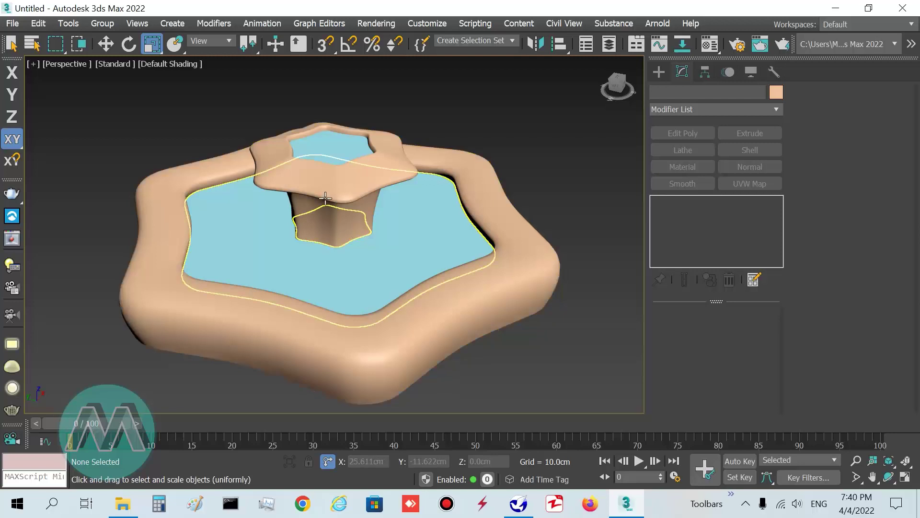
Step: Isolate the fountain body and examine the open hole at the top of its column
click(154, 196)
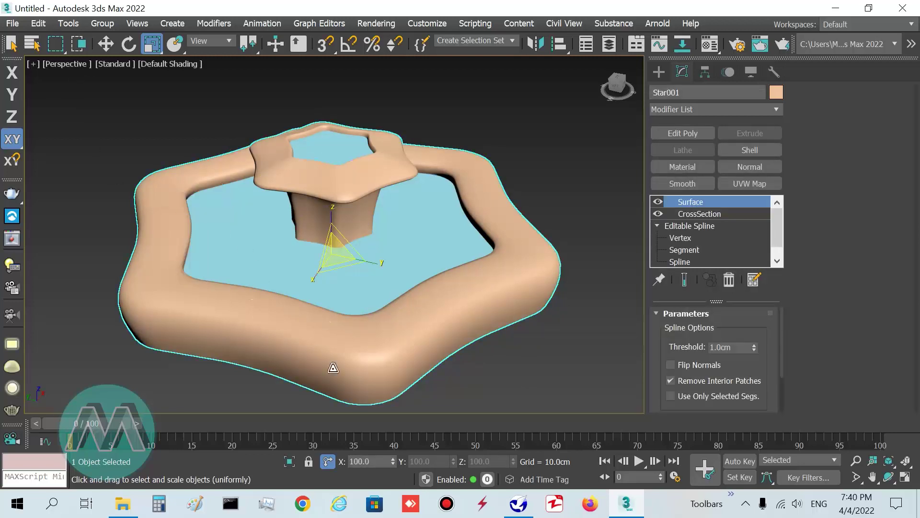
click(290, 461)
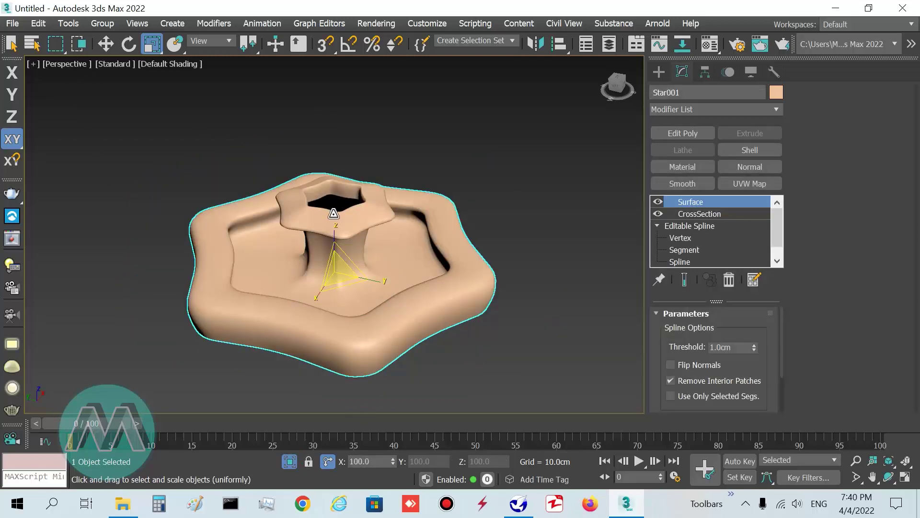
scroll(327, 207, up, 4)
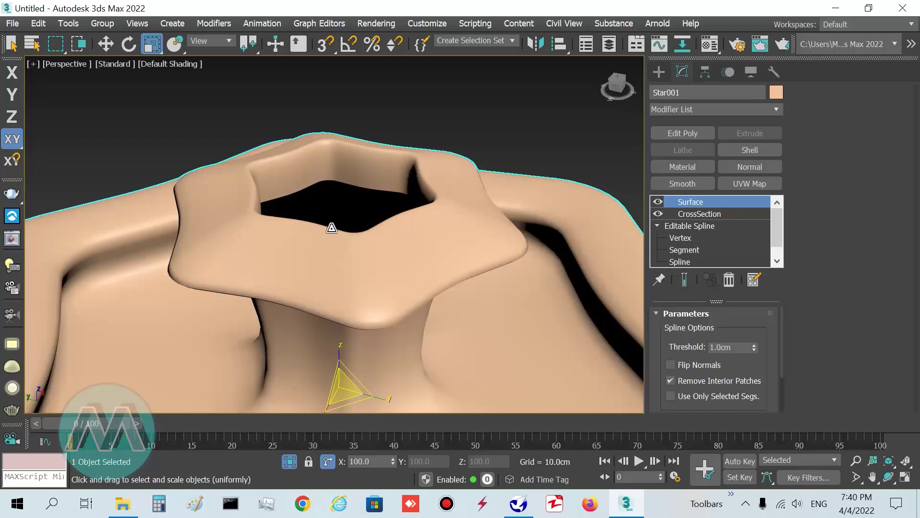
scroll(332, 228, down, 4)
alt+middle_drag(372, 306, 419, 321)
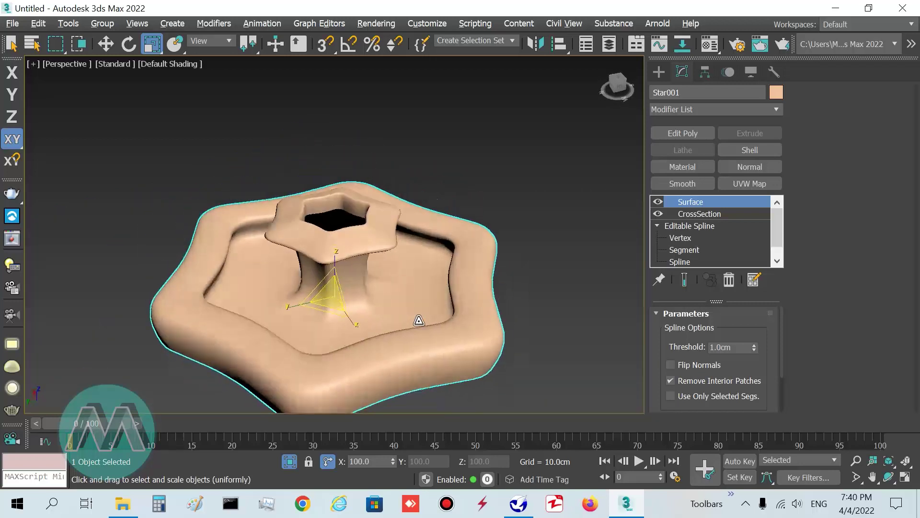
scroll(360, 236, up, 4)
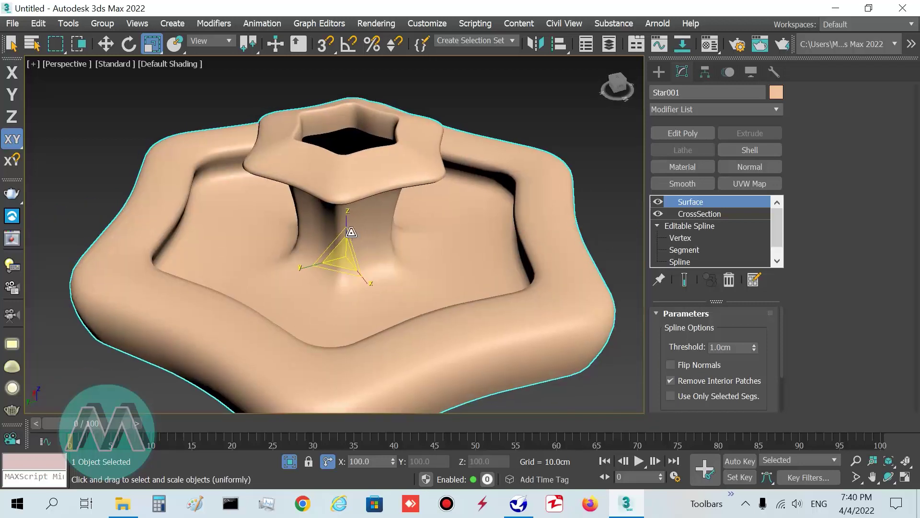
Step: Convert the isolated fountain body to Editable Poly and enter its Border level
right_click(303, 189)
mouse_move(423, 335)
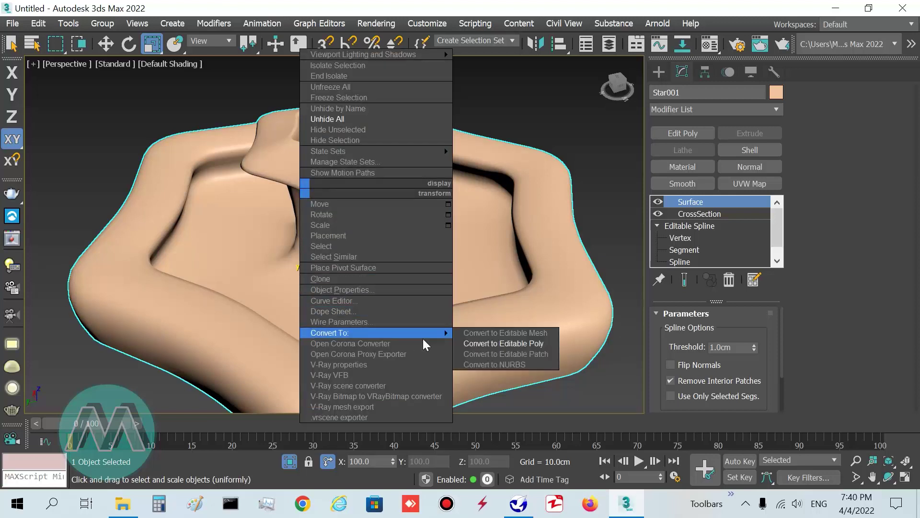
click(472, 343)
click(712, 331)
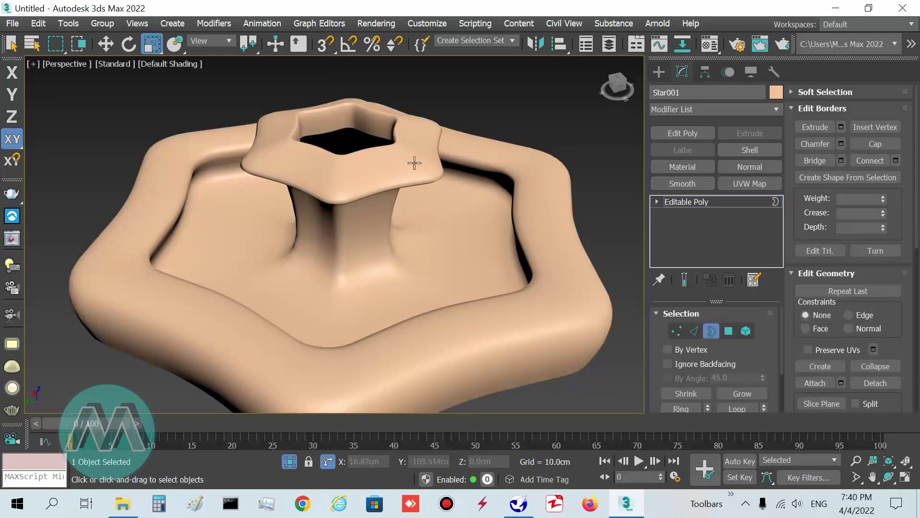
Step: Cap the open border at the top of the column together with the open border on the fountain's underside
click(368, 134)
alt+middle_drag(418, 287, 498, 148)
click(520, 120)
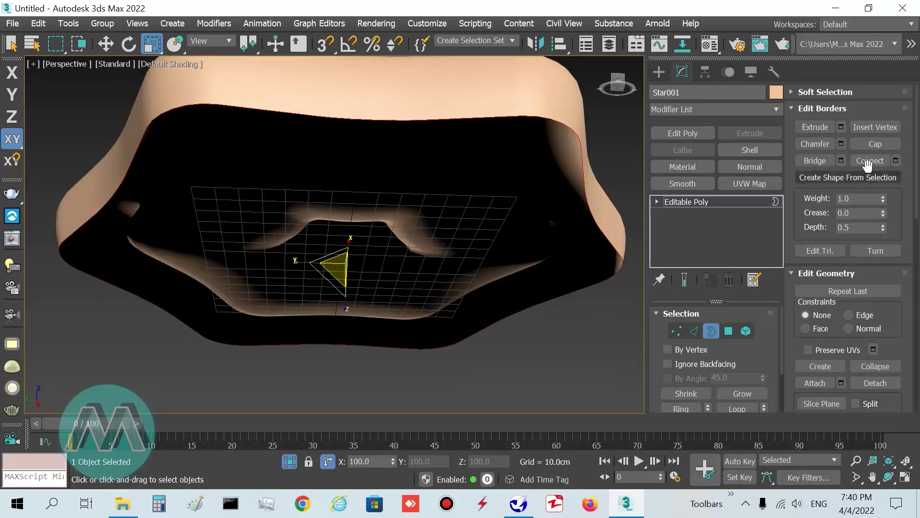
click(873, 145)
alt+middle_drag(475, 287, 434, 314)
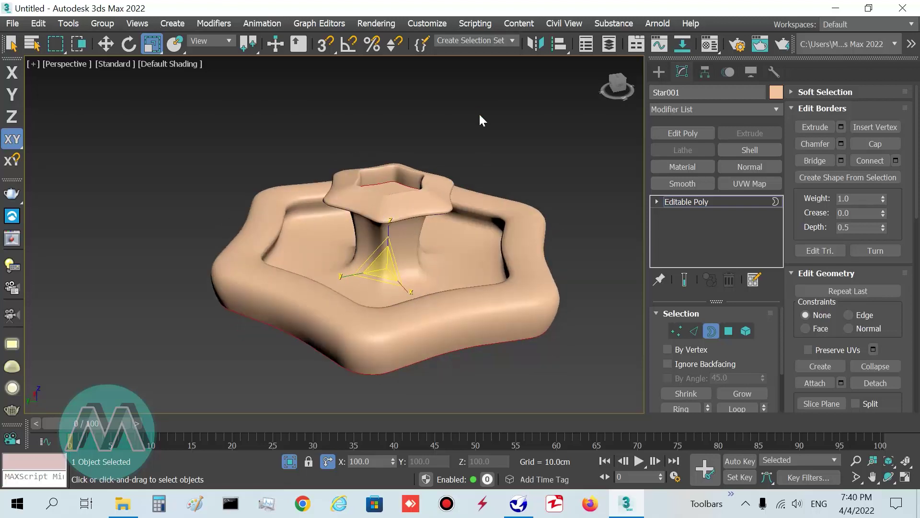
click(478, 116)
Step: Leave border level, end the isolation of the fountain body, and deselect everything
scroll(359, 180, up, 5)
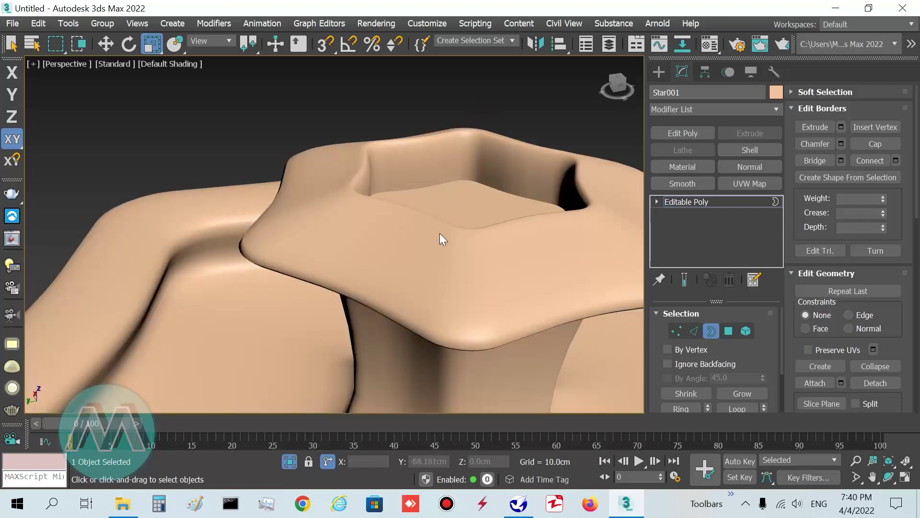
scroll(455, 280, down, 5)
alt+middle_drag(456, 281, 433, 263)
scroll(401, 248, up, 5)
scroll(401, 248, down, 5)
scroll(569, 319, up, 3)
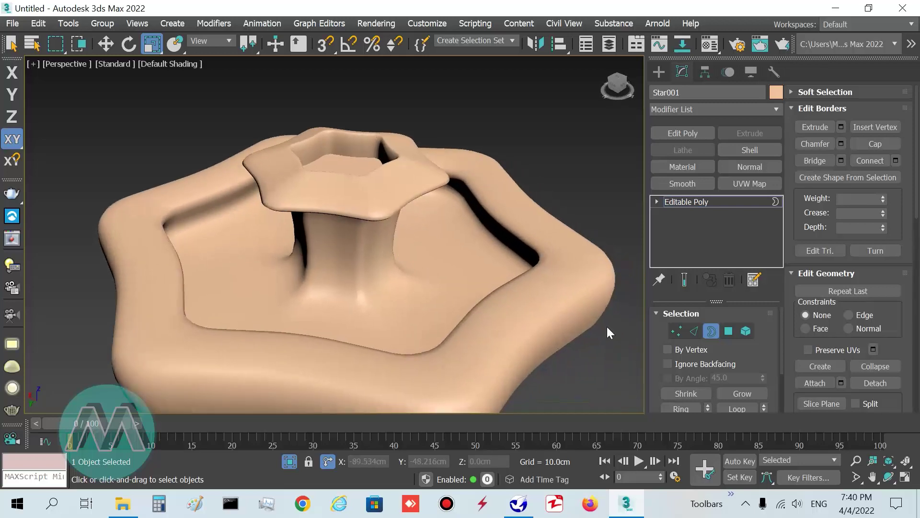
click(710, 335)
middle_drag(355, 387, 346, 376)
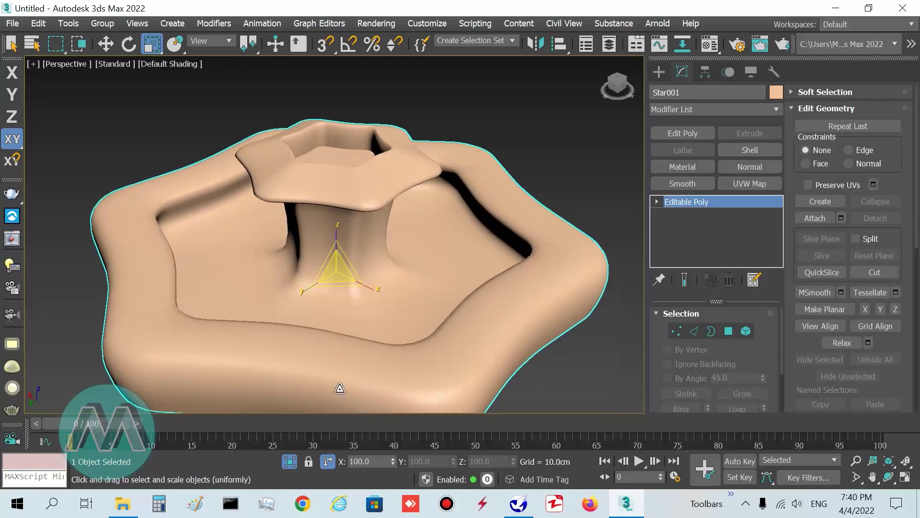
click(289, 462)
alt+middle_drag(522, 366, 559, 365)
click(538, 383)
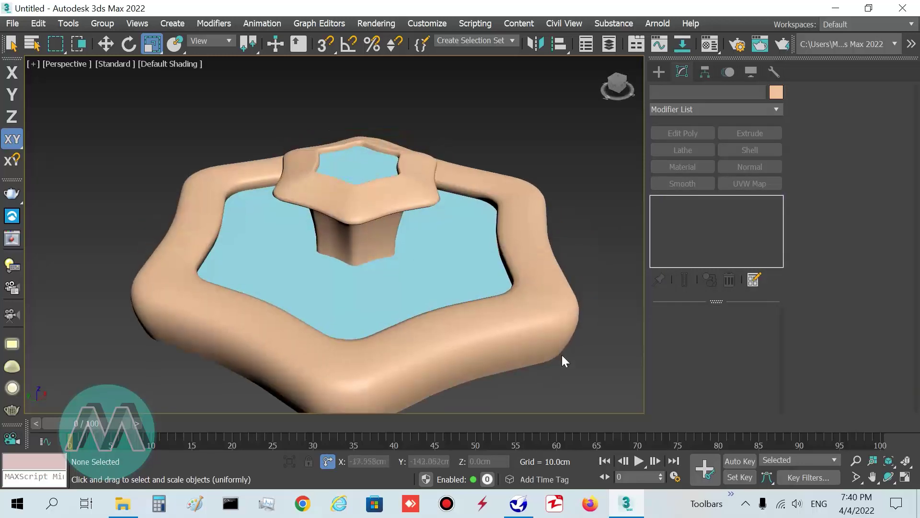
Step: Examine the finished fountain and its water surfaces in the four-viewport layout and from several angles in the perspective view
key(alt+w)
click(905, 461)
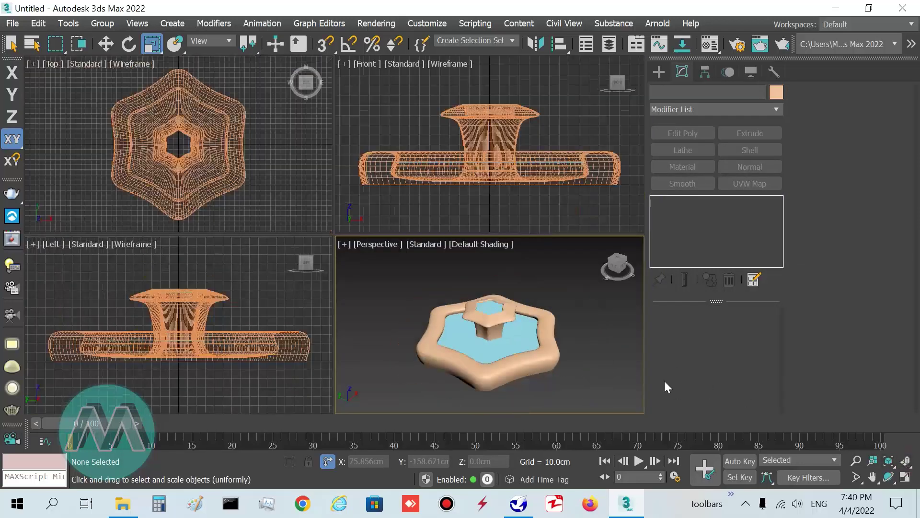
key(alt+w)
click(856, 461)
drag(367, 282, 367, 255)
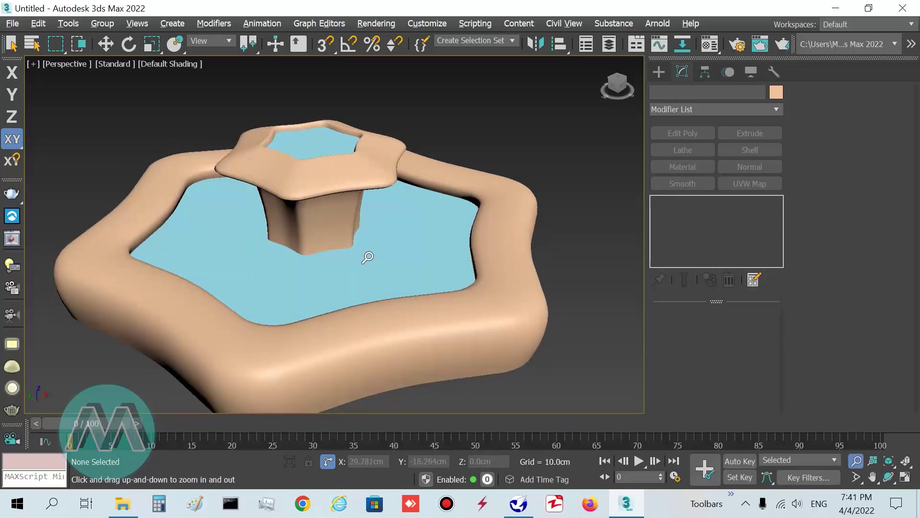
key(r)
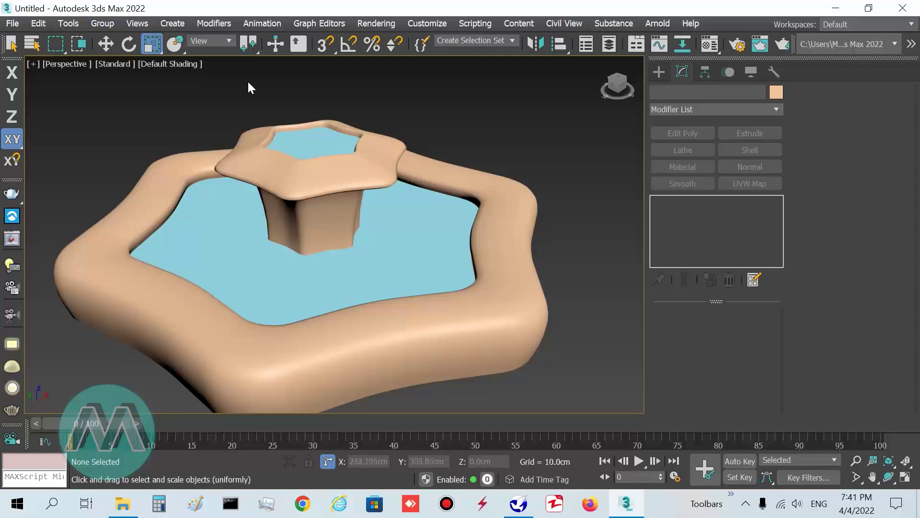
key(alt+w)
key(ctrl+p)
mouse_move(600, 396)
mouse_down()
mouse_move(616, 382)
mouse_move(614, 390)
mouse_up()
key(r)
key(alt+w)
key(alt+w)
click(873, 460)
drag(500, 307, 518, 298)
right_click(519, 299)
key(alt+w)
click(889, 477)
drag(290, 184, 333, 218)
right_click(332, 218)
key(alt+w)
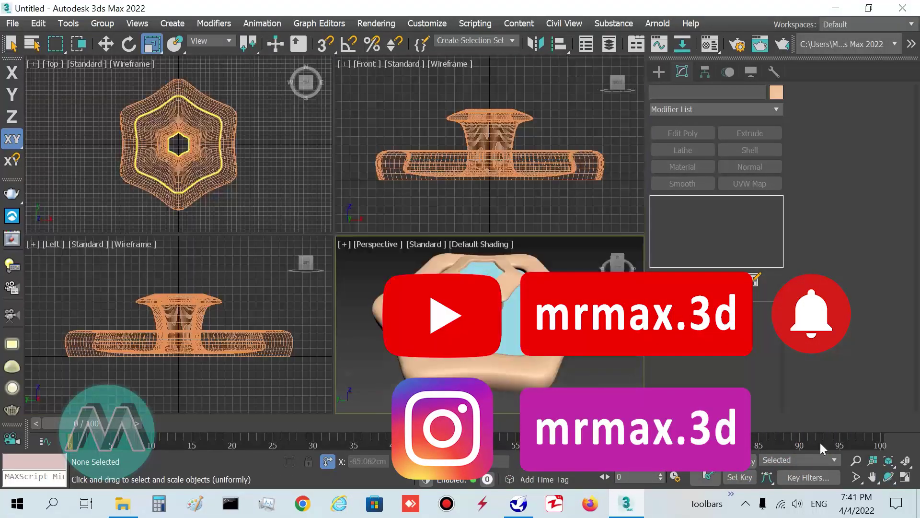
click(872, 477)
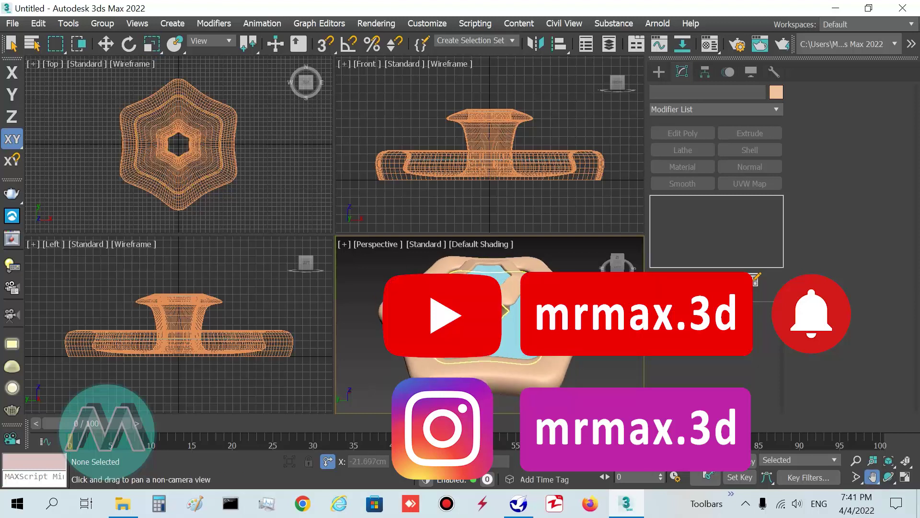
key(Escape)
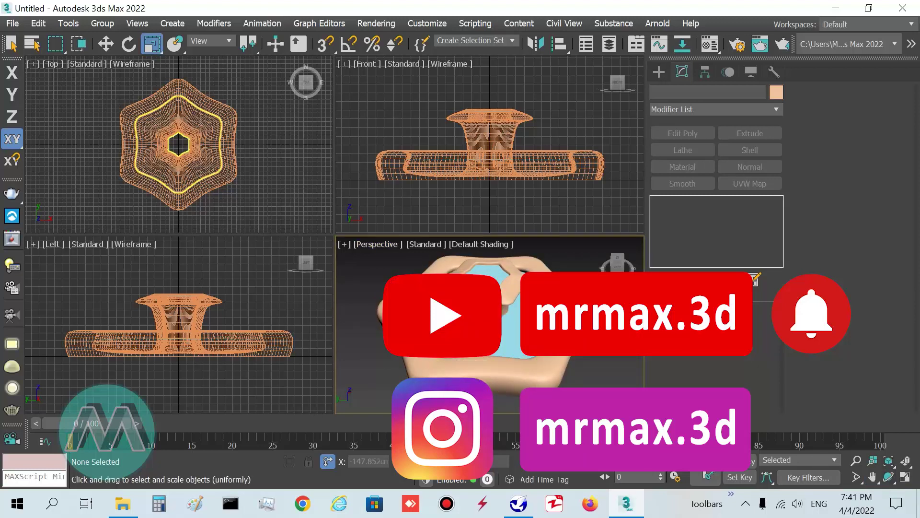